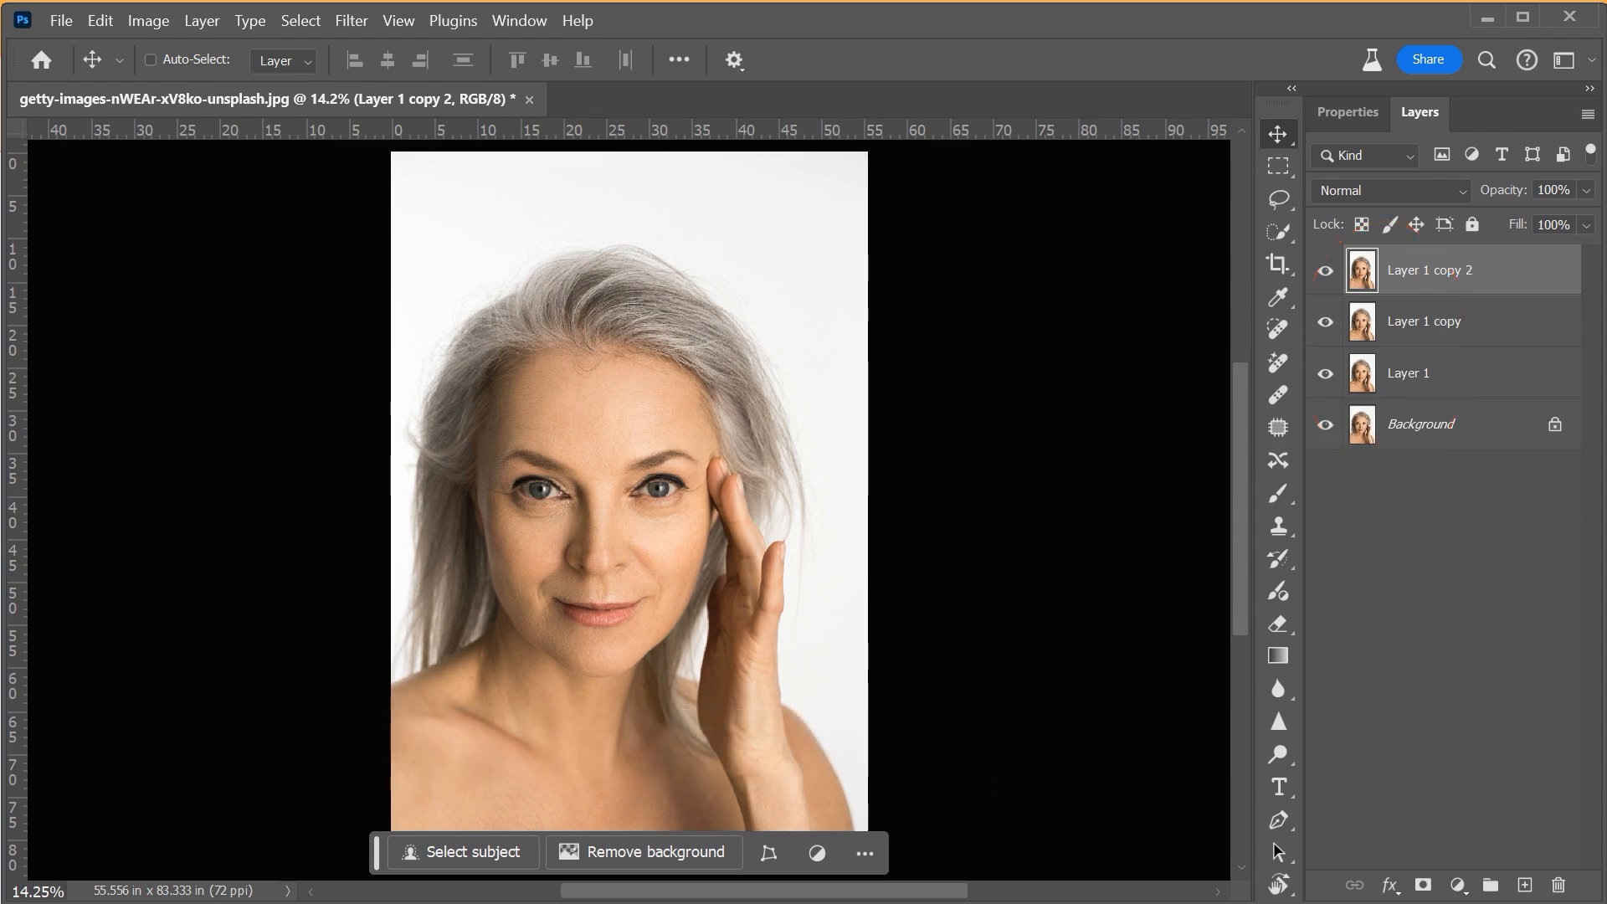
- Rename the three duplicated portrait layers, from the lowest upward, as Skin, Lips and Eyes
double_click(1408, 373)
type("Skin")
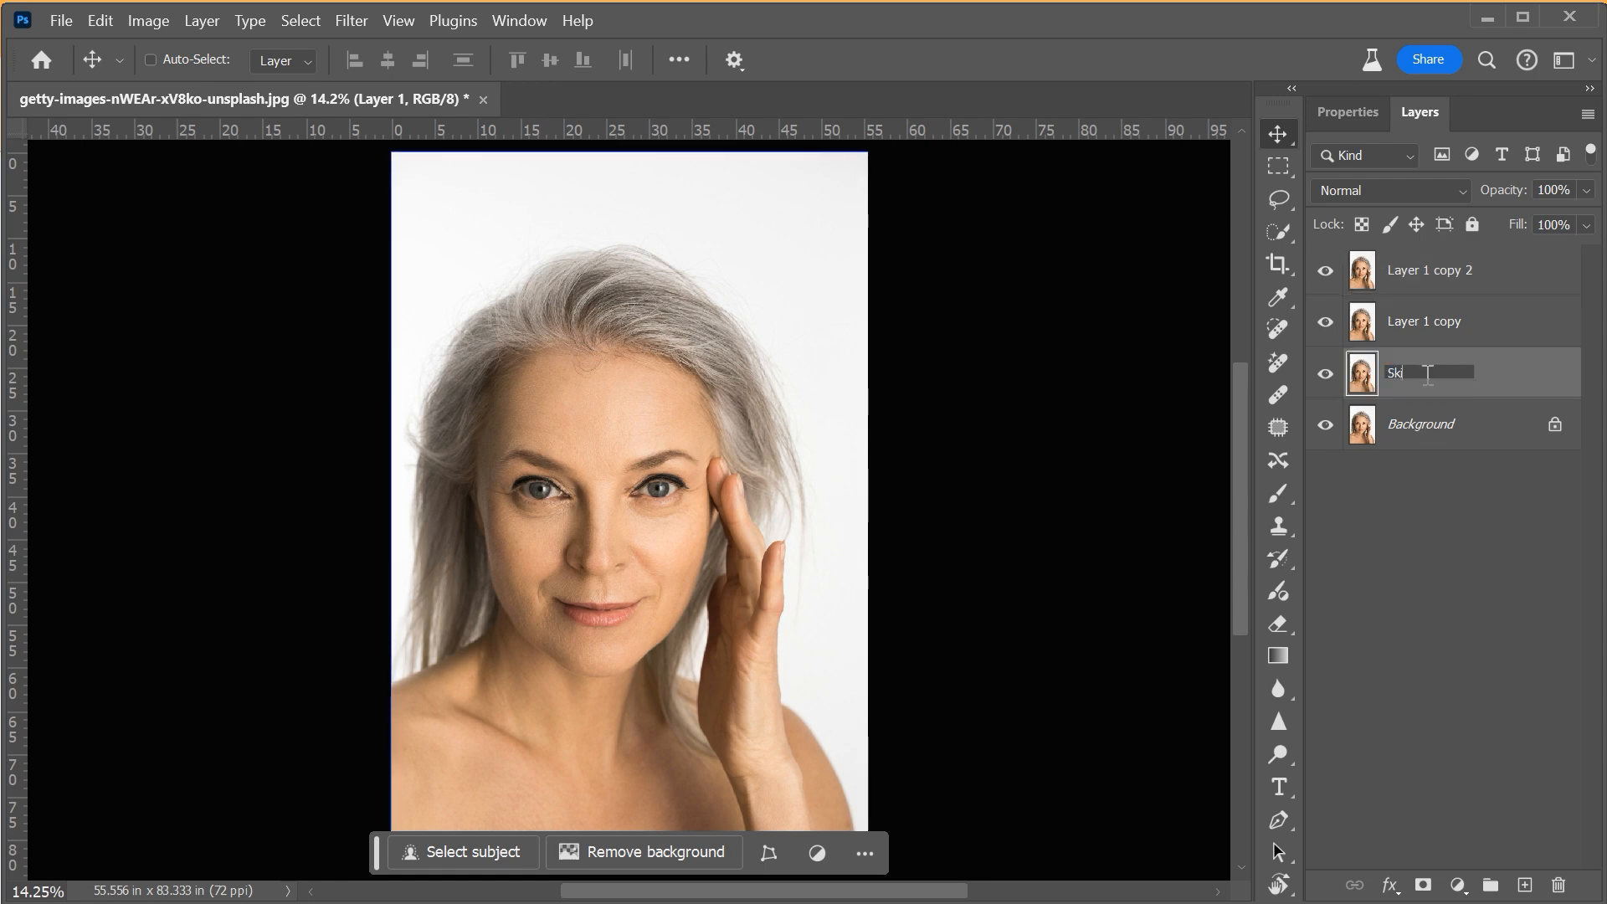
double_click(1427, 322)
type("Lips")
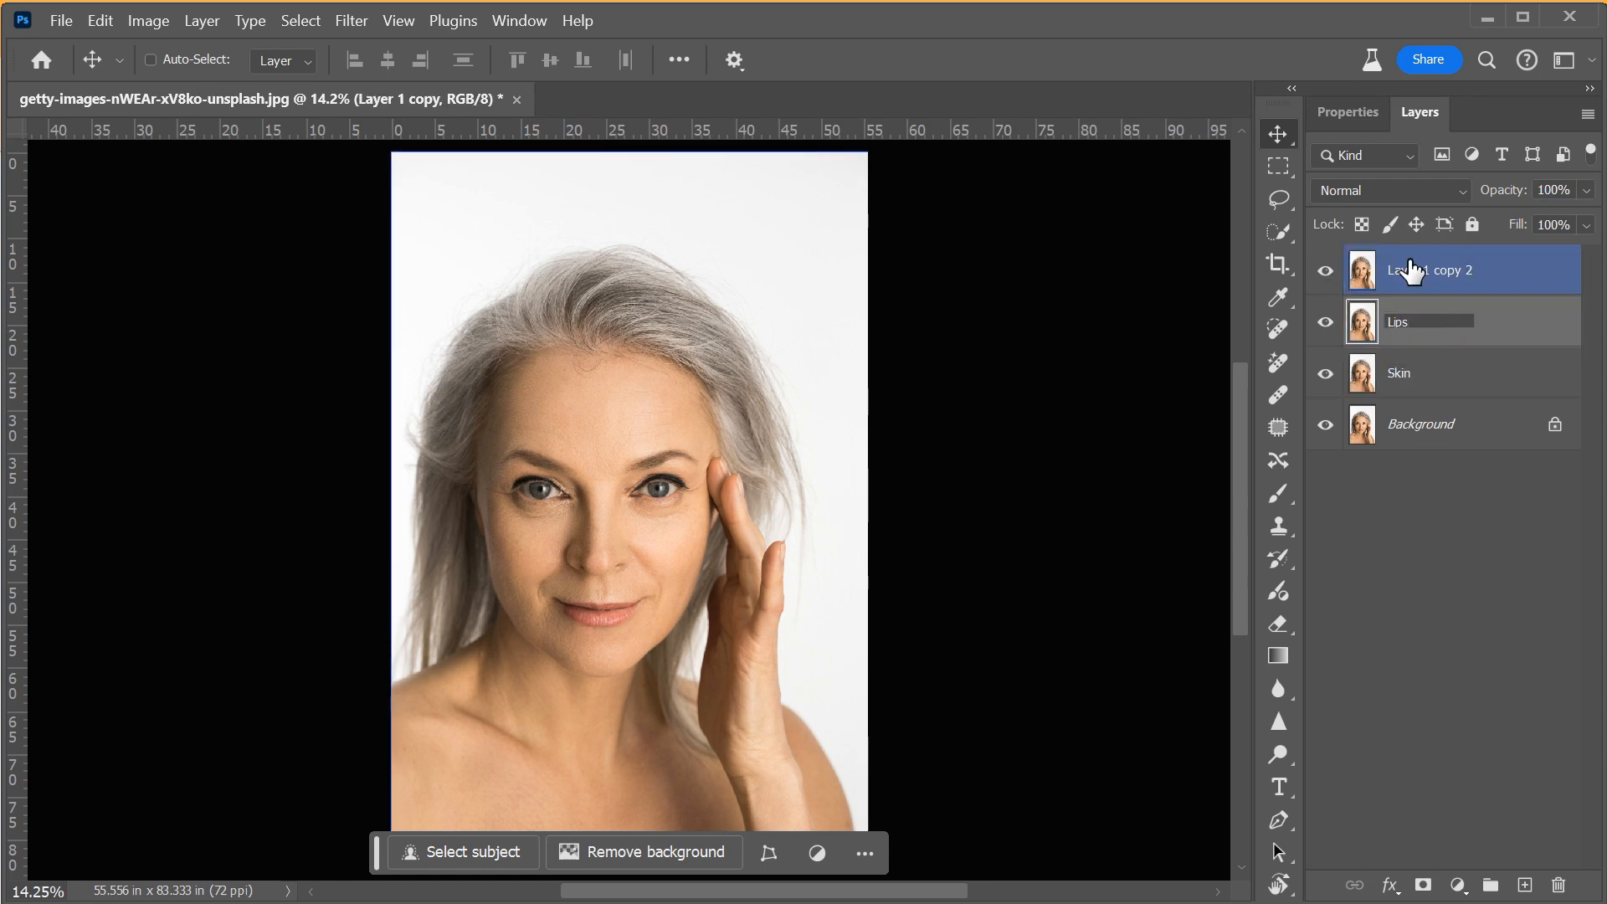
double_click(1408, 270)
type("Eyes")
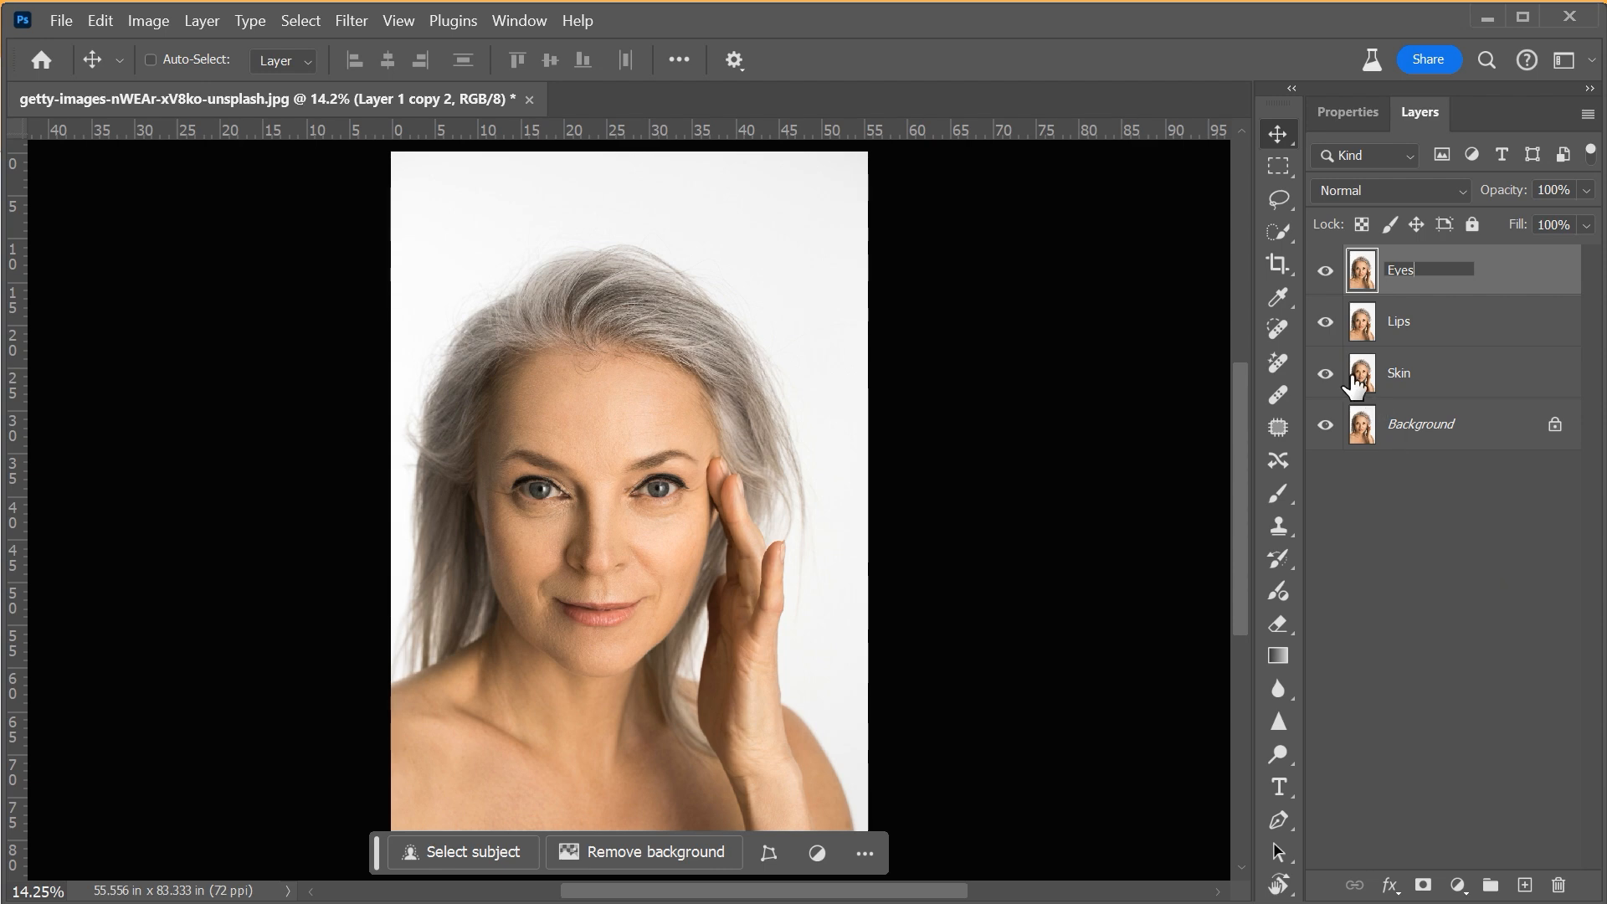
- Hide the Eyes and Lips layers and make the Skin layer active
left_click(1325, 270)
left_click(1324, 322)
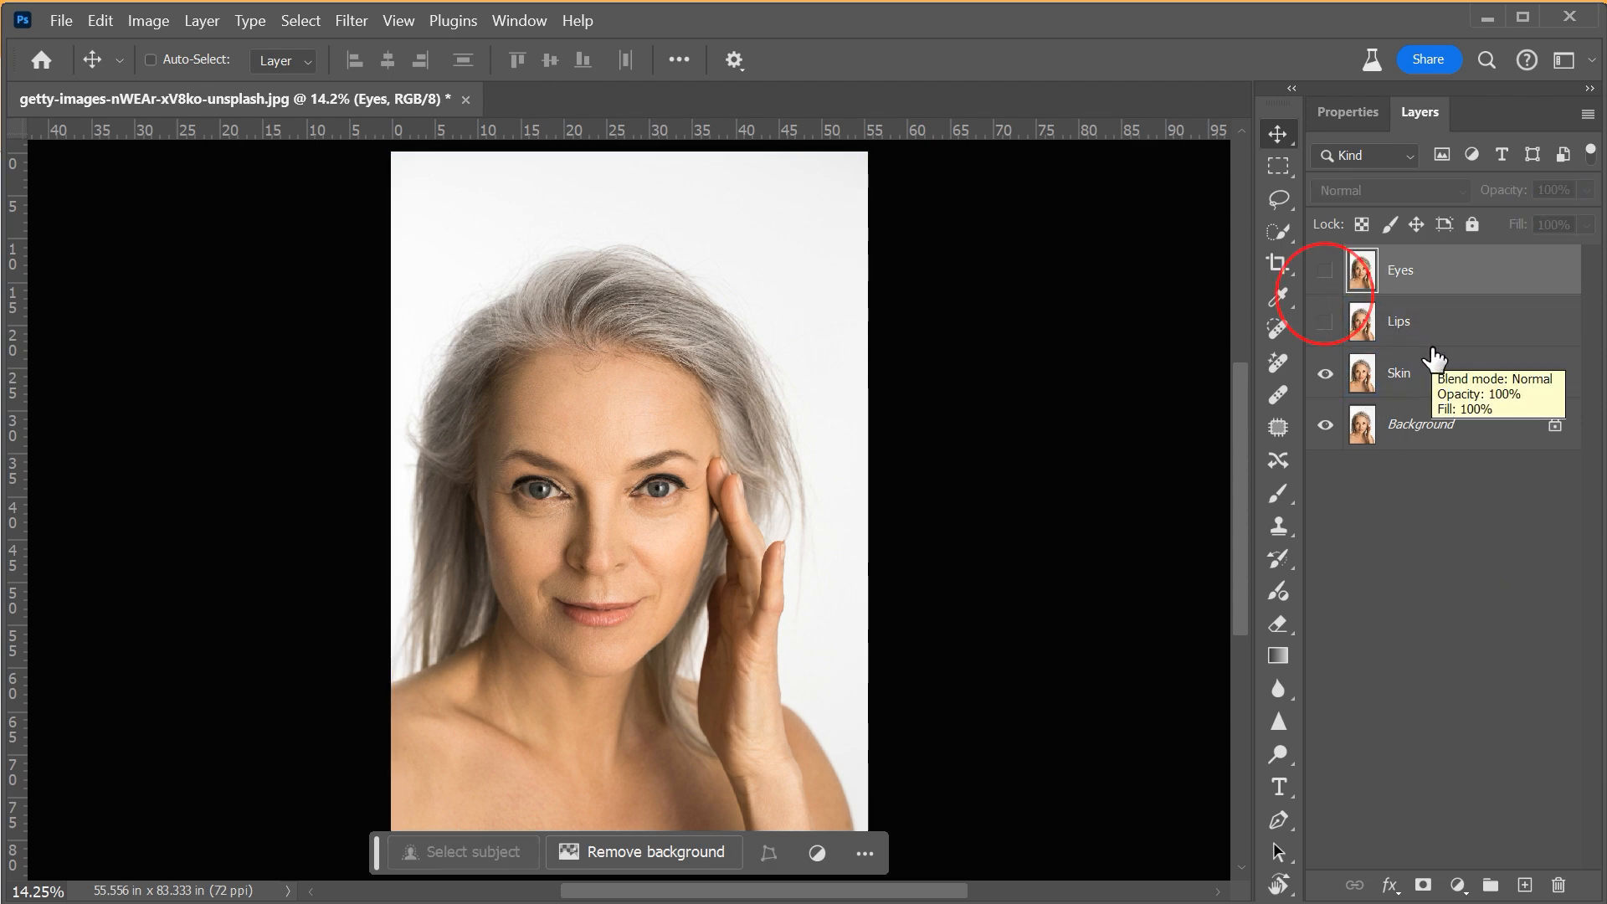
left_click(1432, 367)
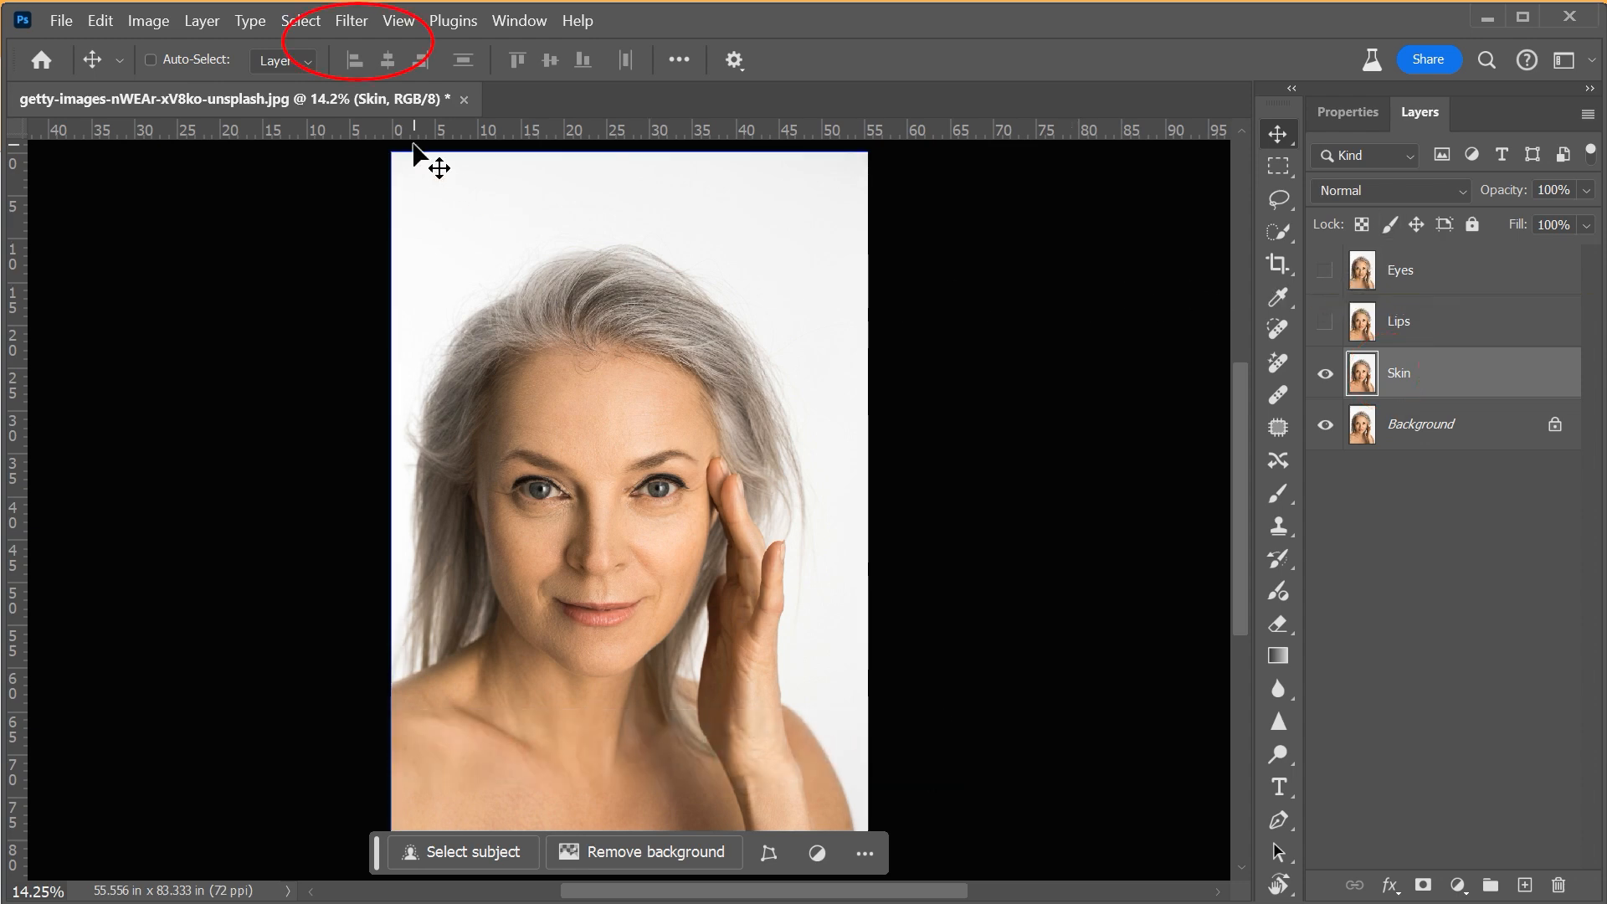
- Apply the Skin Smoothing neural filter to the Skin layer with Blur 50 and slightly raised Smoothness, output to the current layer
left_click(359, 23)
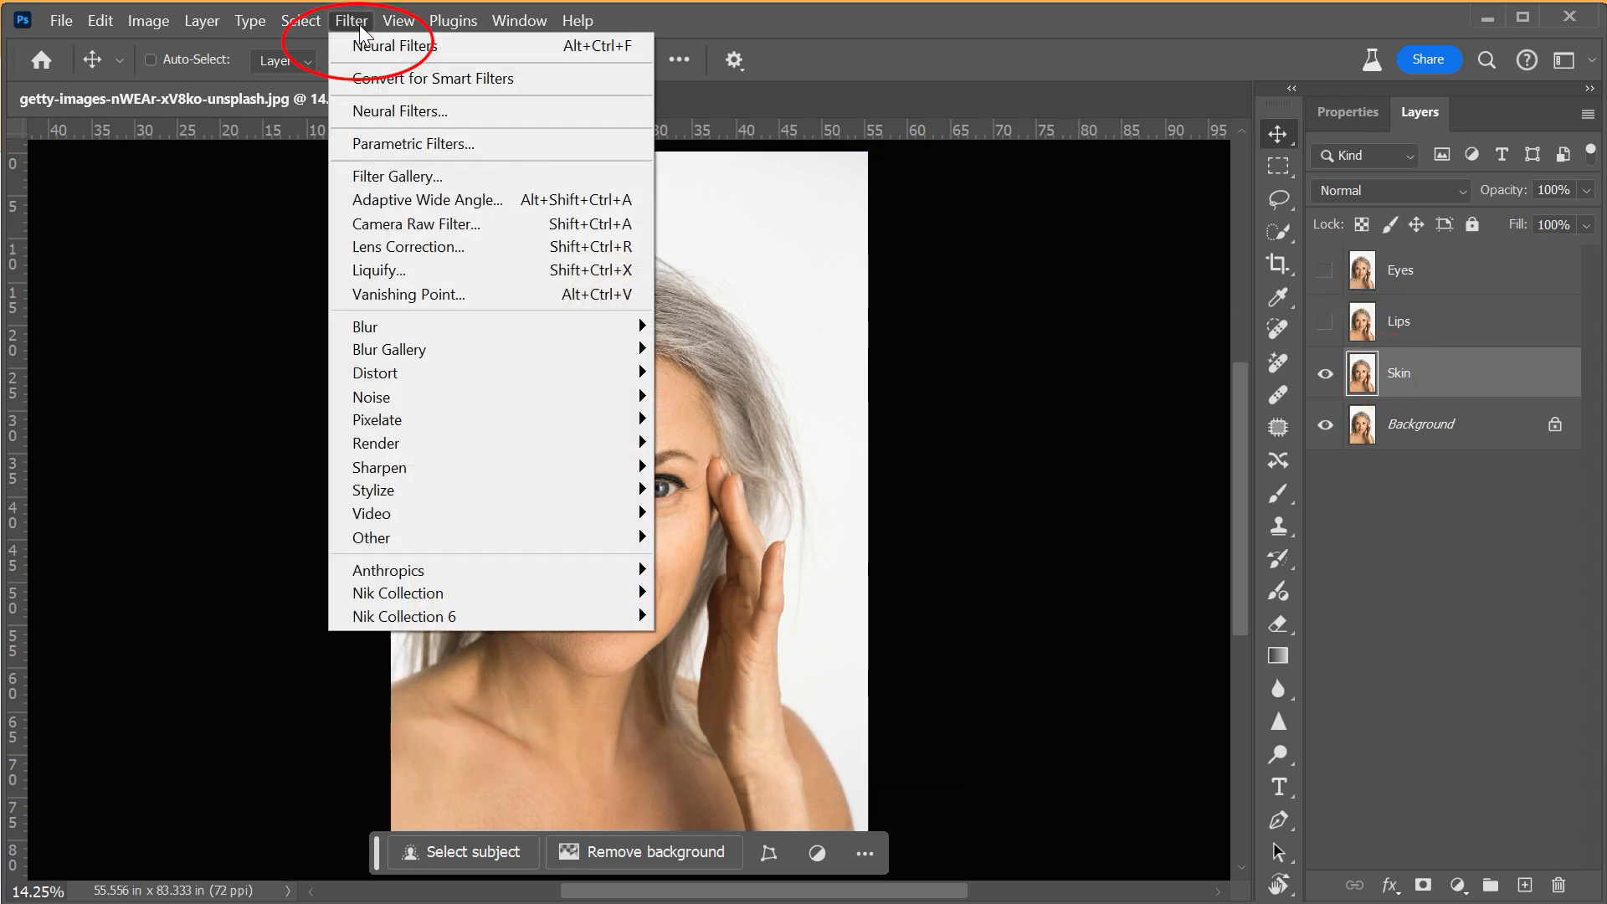
left_click(383, 114)
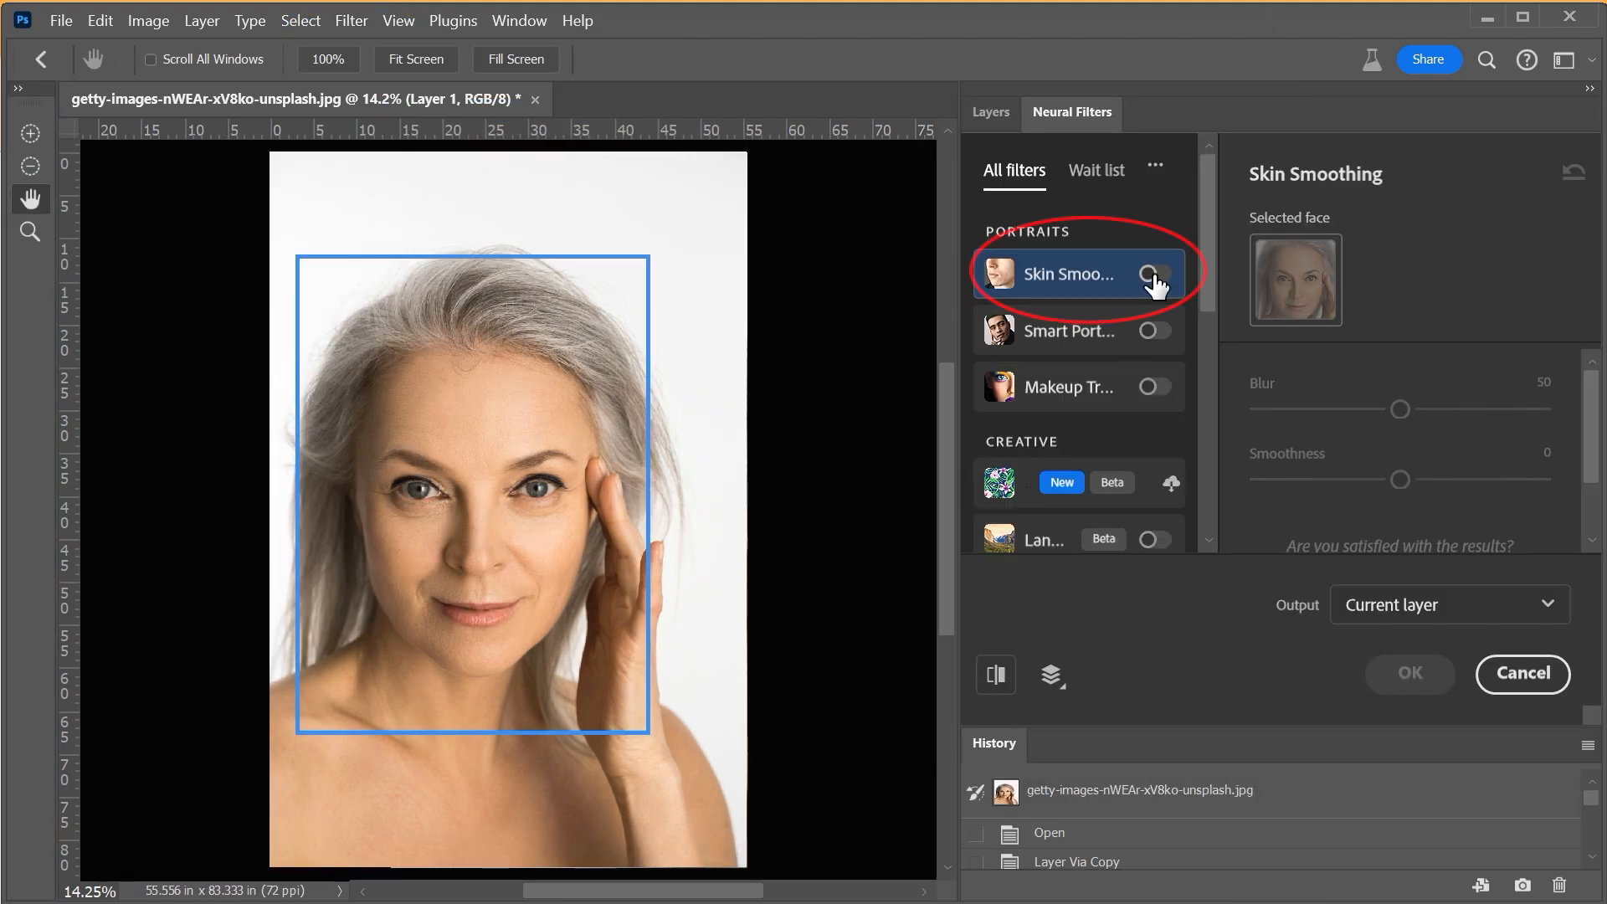
left_click(1163, 282)
scroll(627, 624, "up", 3)
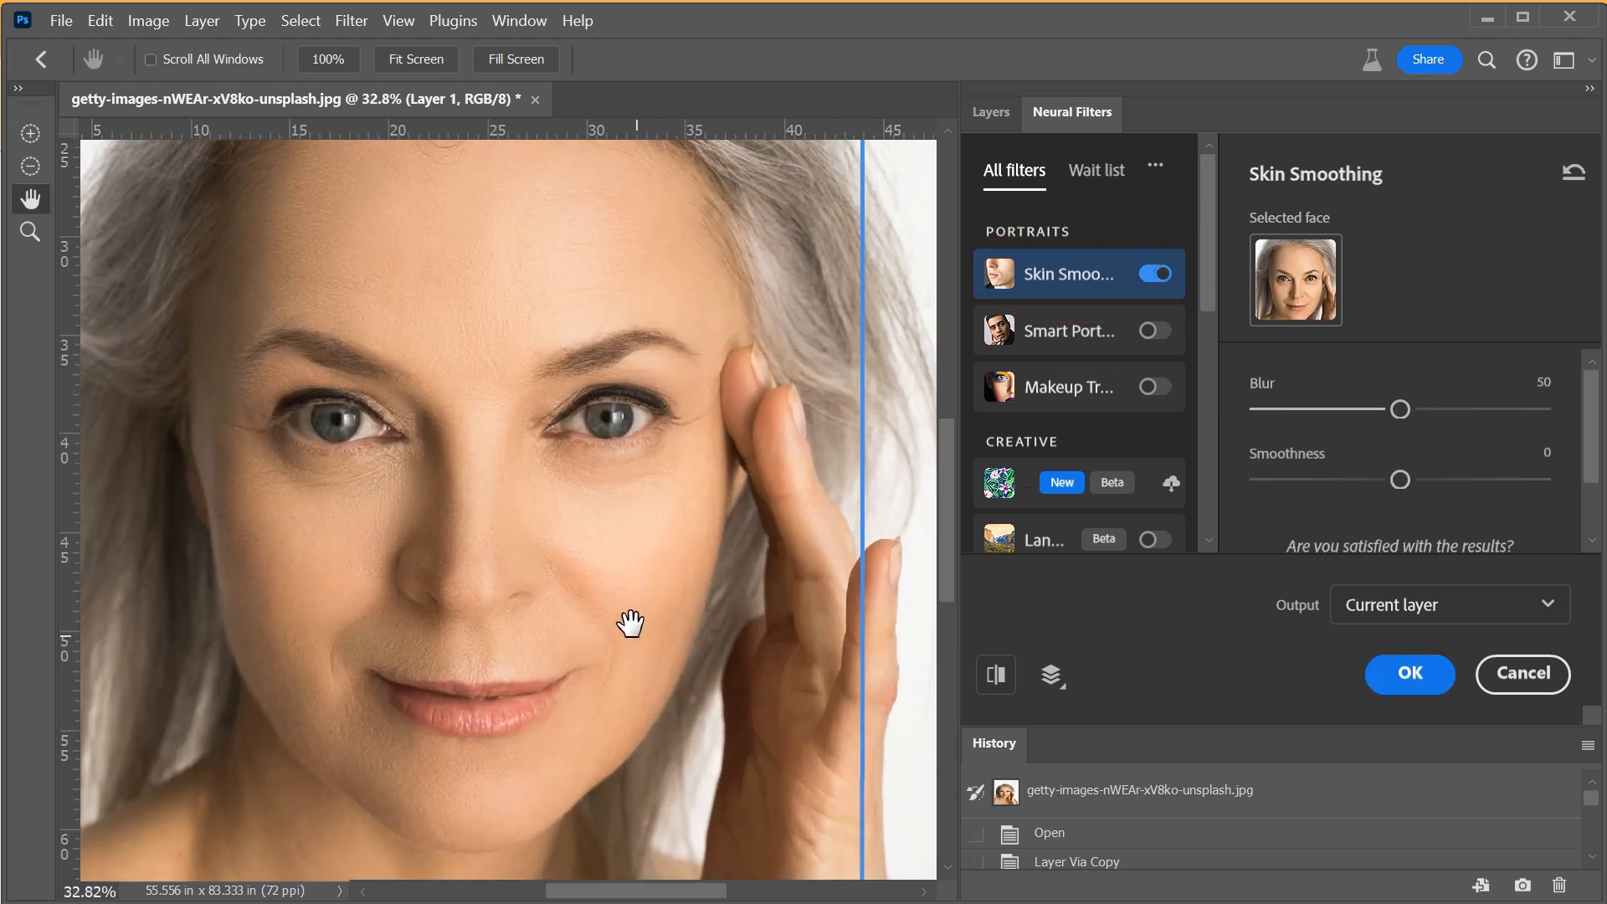
left_click_drag(628, 623, 653, 670)
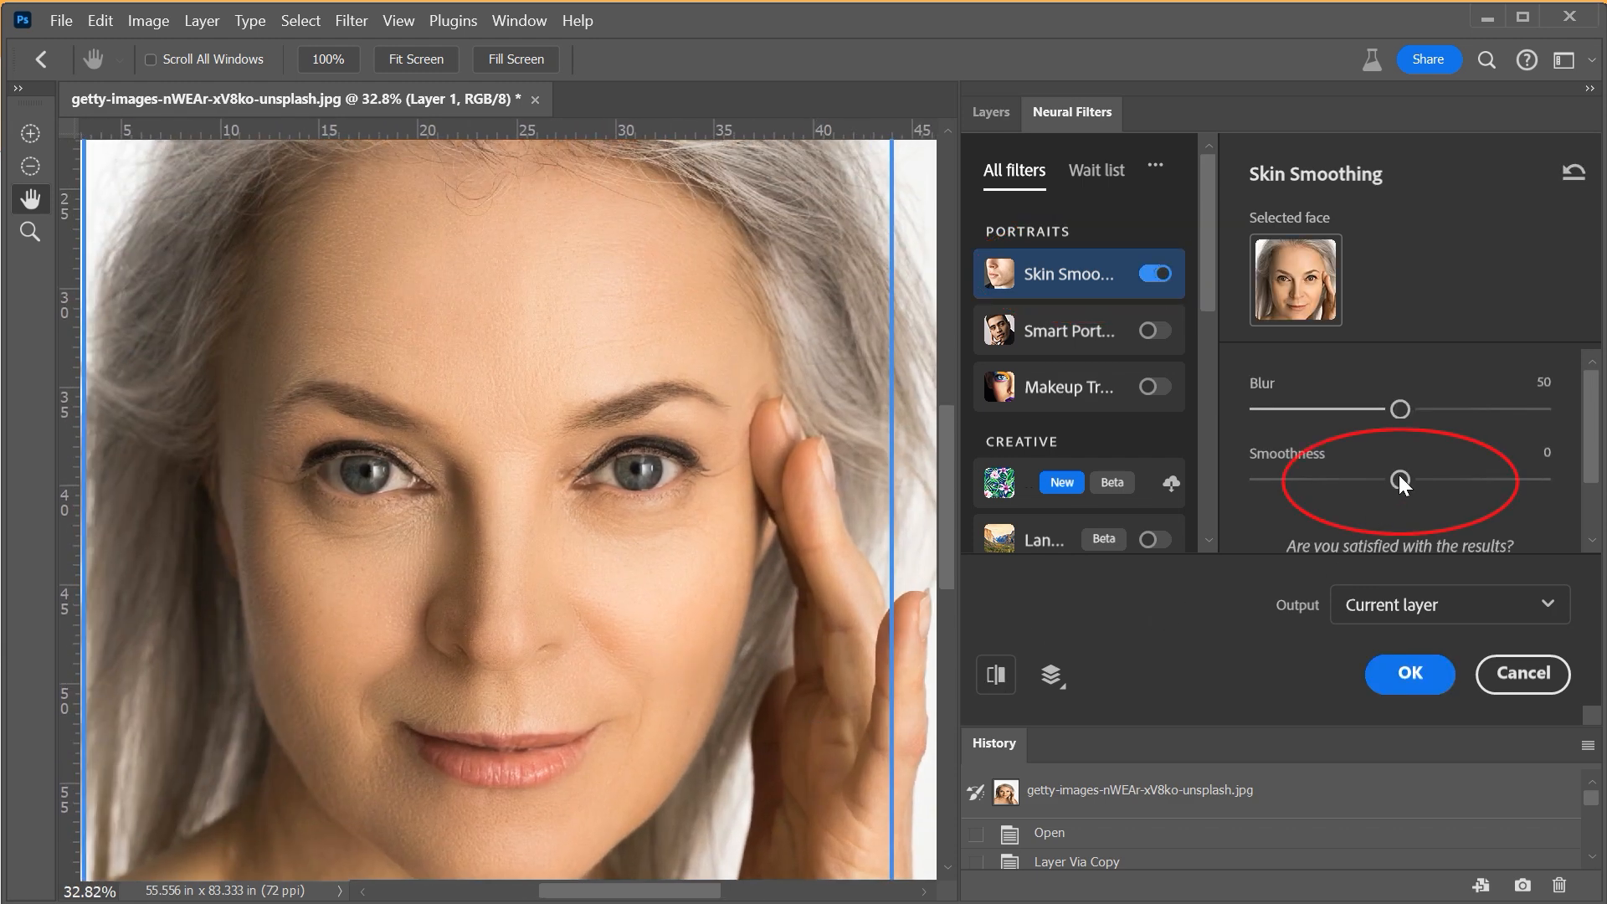
left_click_drag(1399, 478, 1437, 480)
left_click(1410, 674)
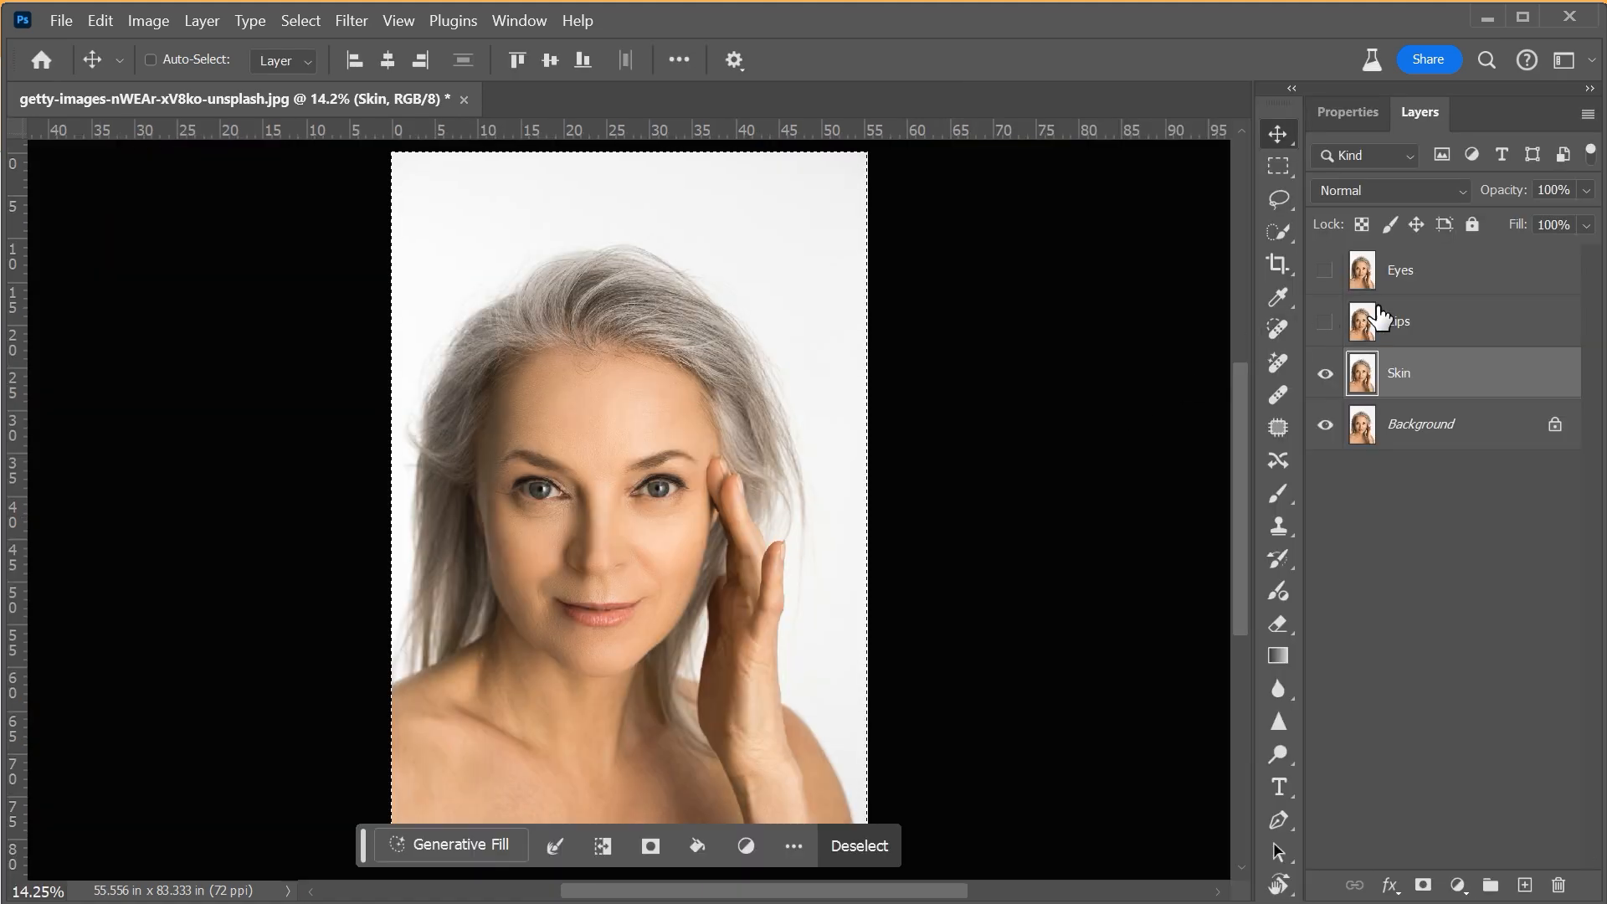
- Make the Lips layer active and visible
left_click(1381, 333)
left_click(1325, 322)
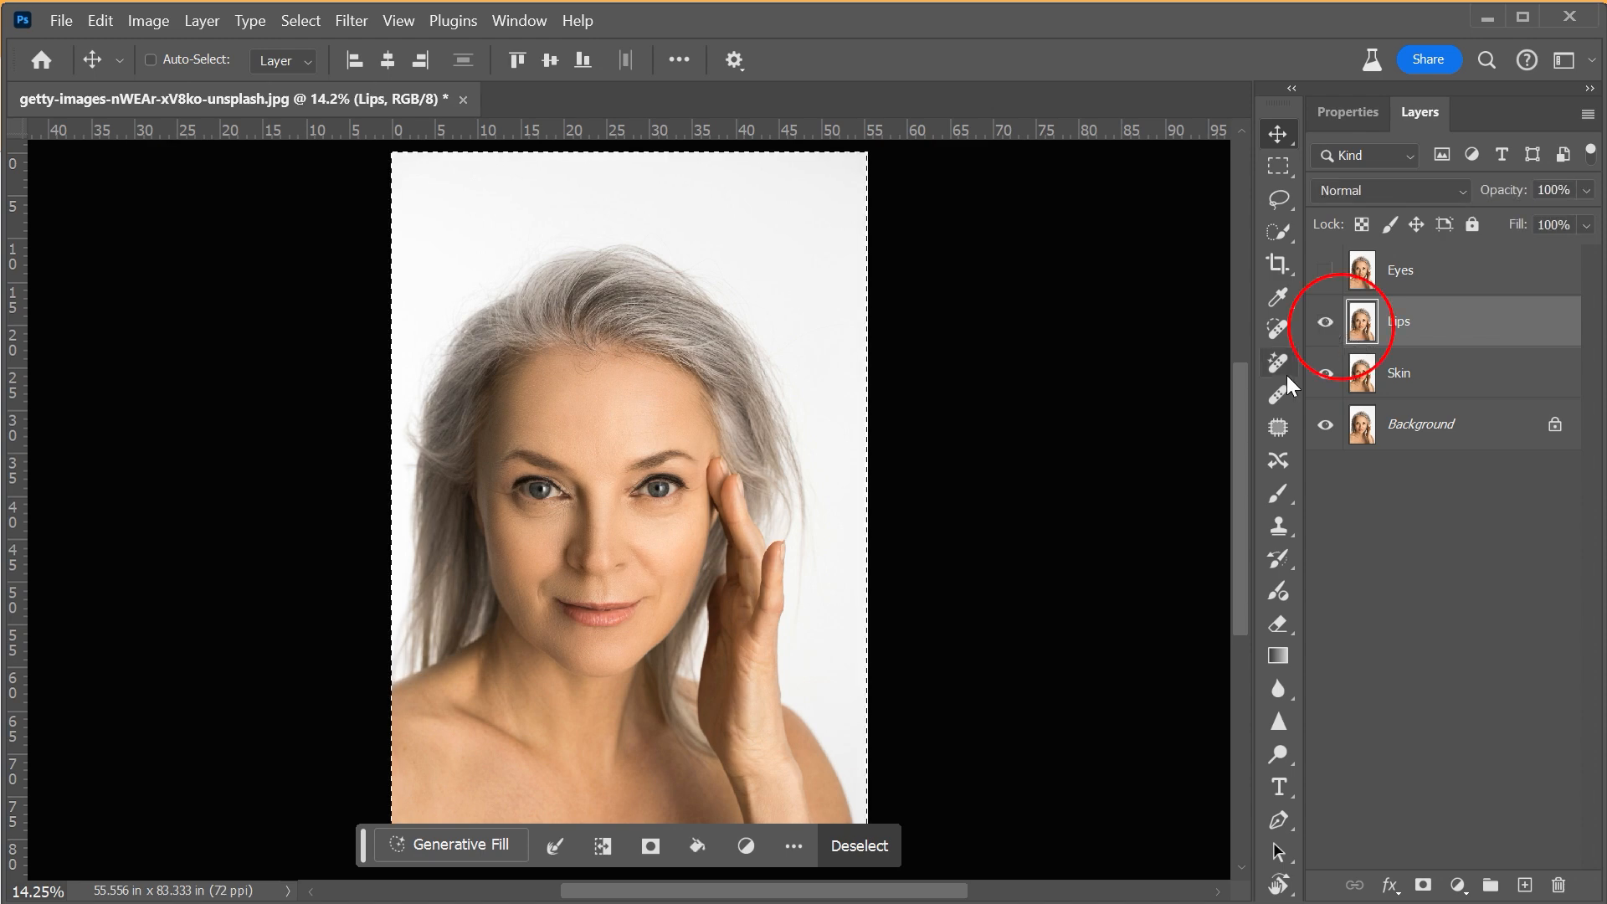
scroll(894, 472, "up", 7)
left_click_drag(813, 490, 889, 502)
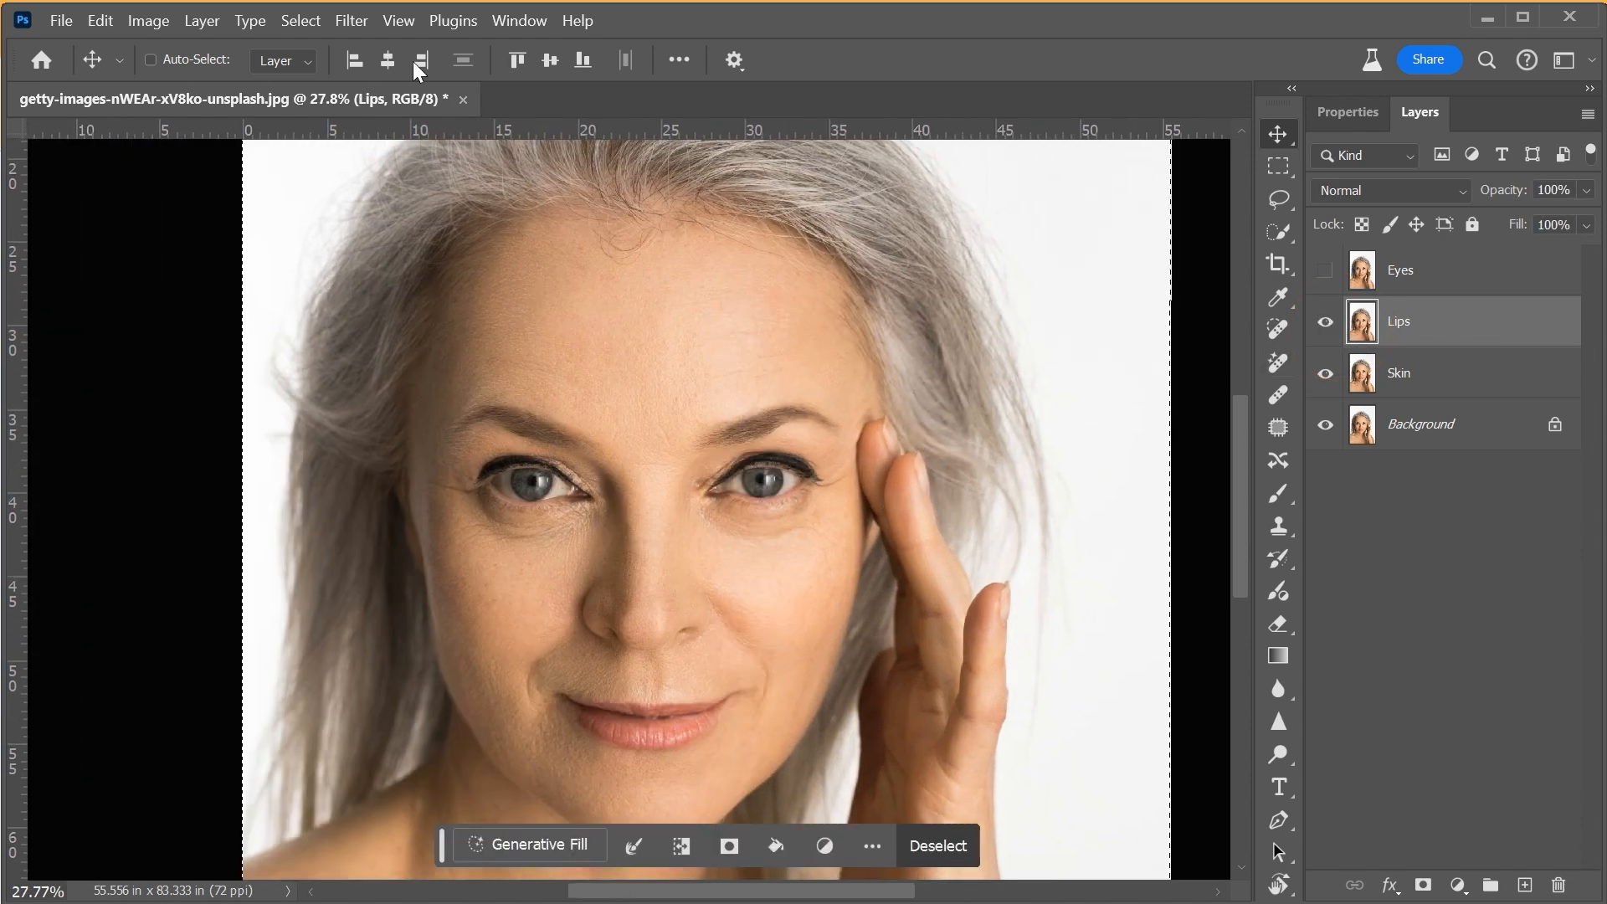
- Apply the Makeup Transfer neural filter to the Lips layer, using the portrait of the woman in the black hat as reference image
left_click(352, 22)
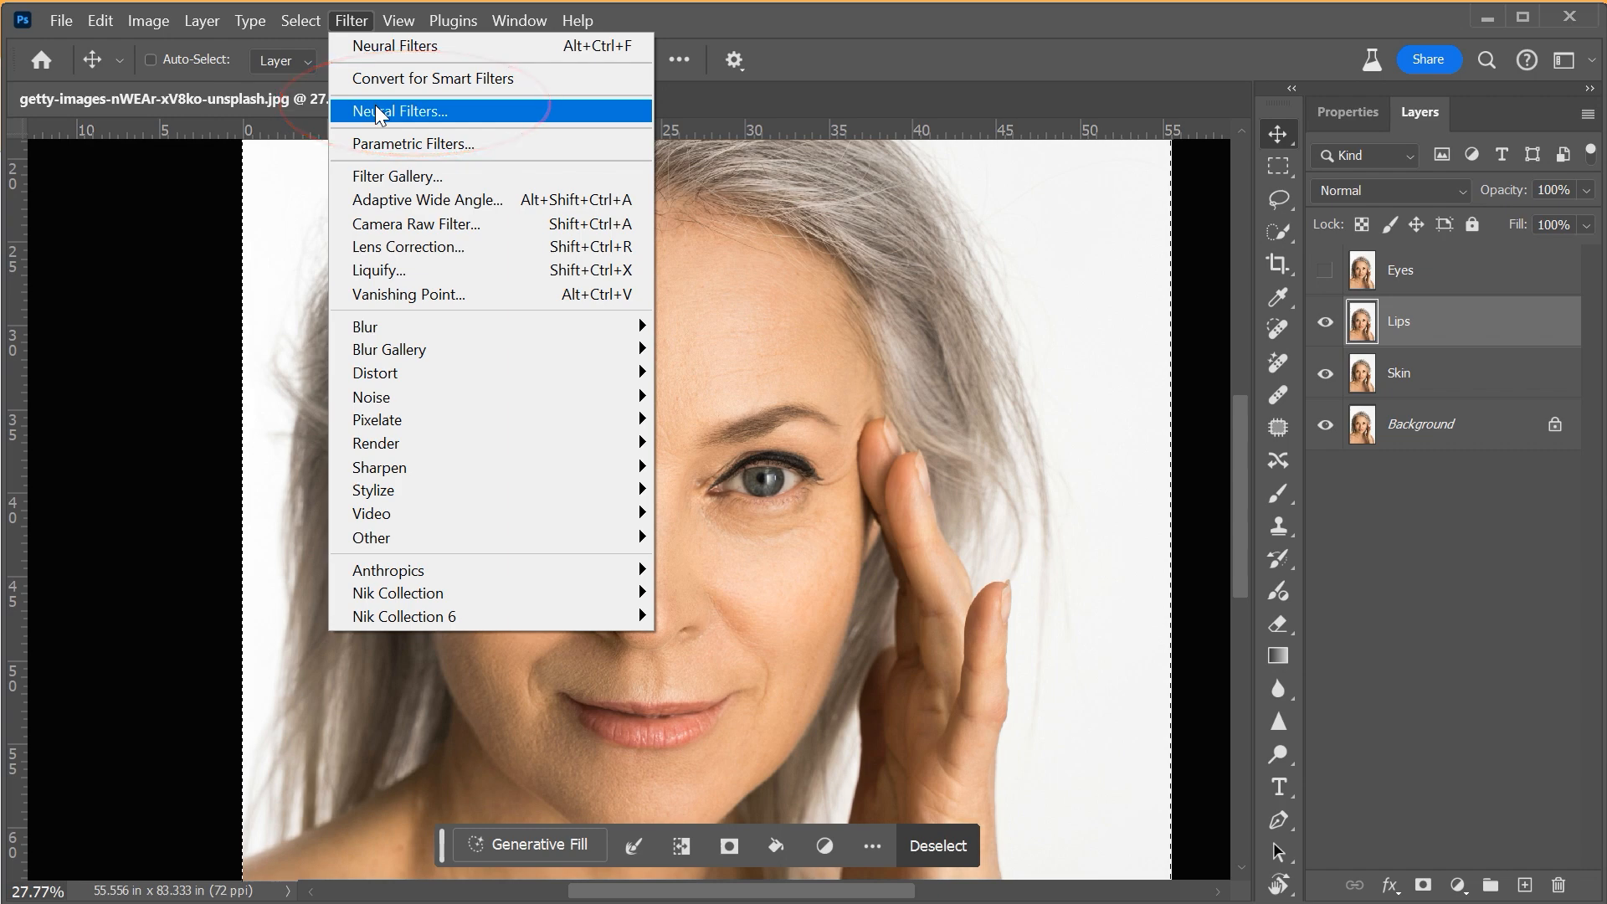
left_click(536, 109)
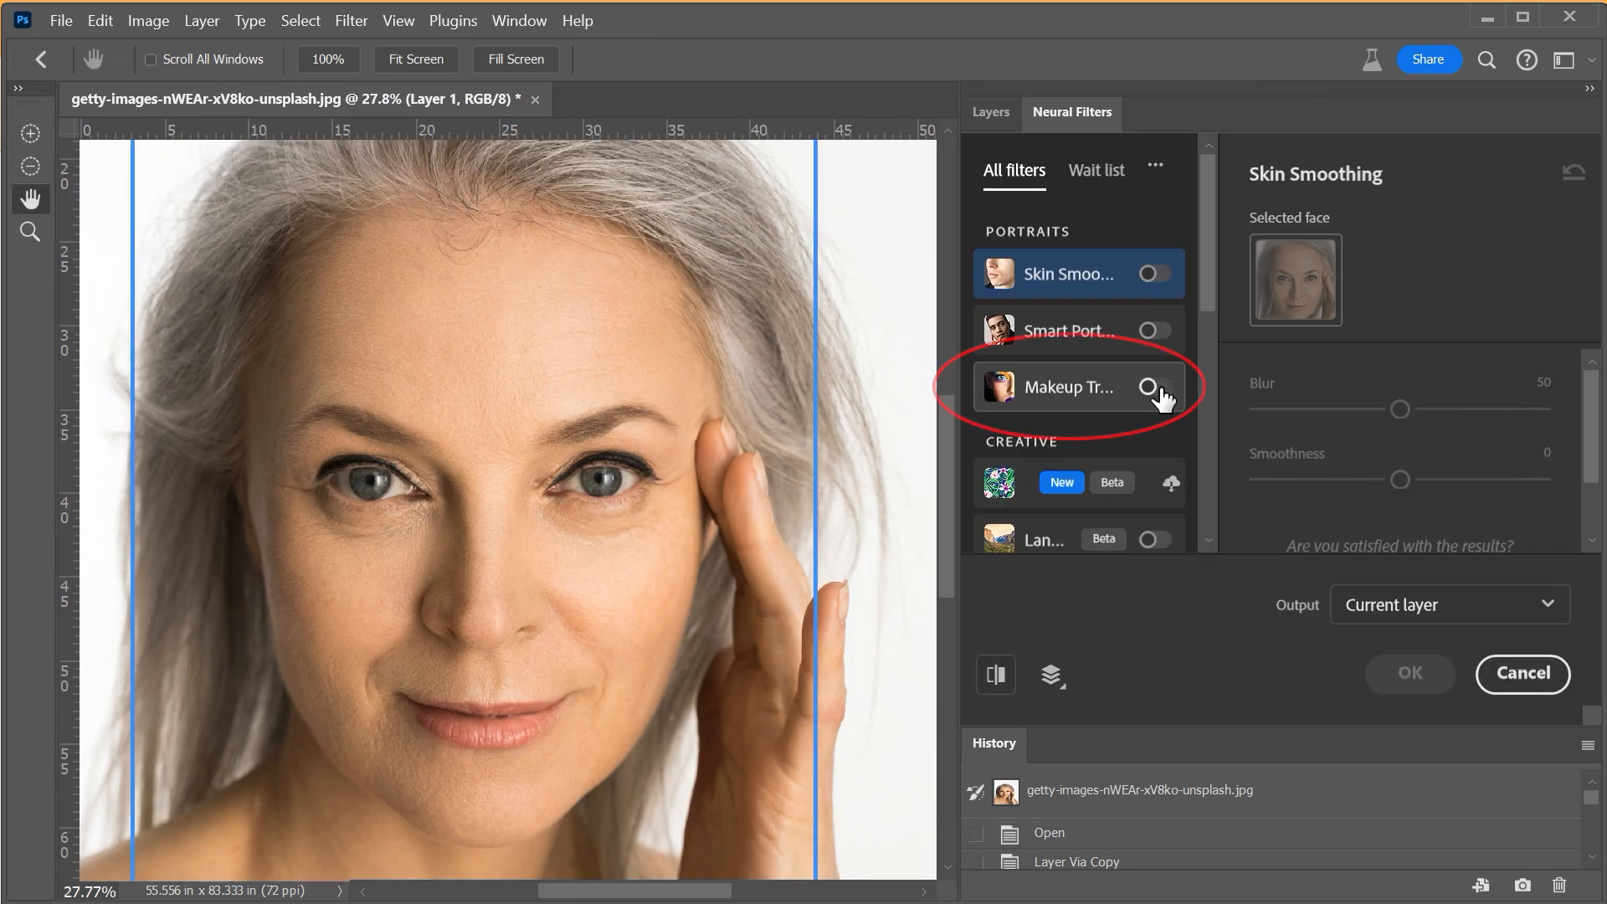
left_click(1157, 388)
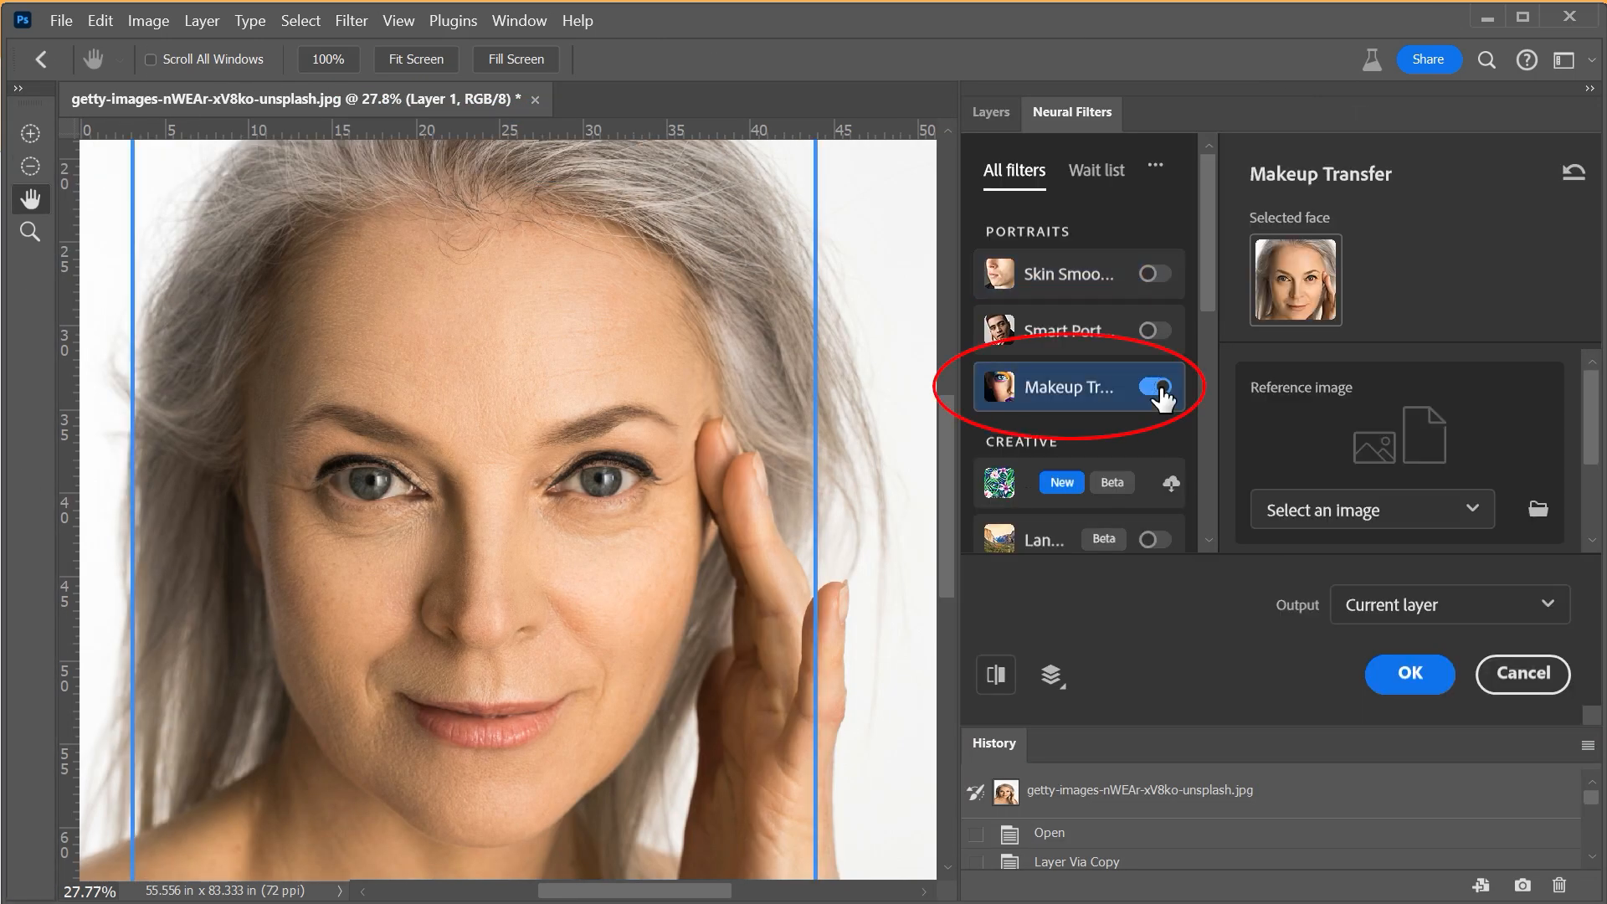
left_click(1320, 512)
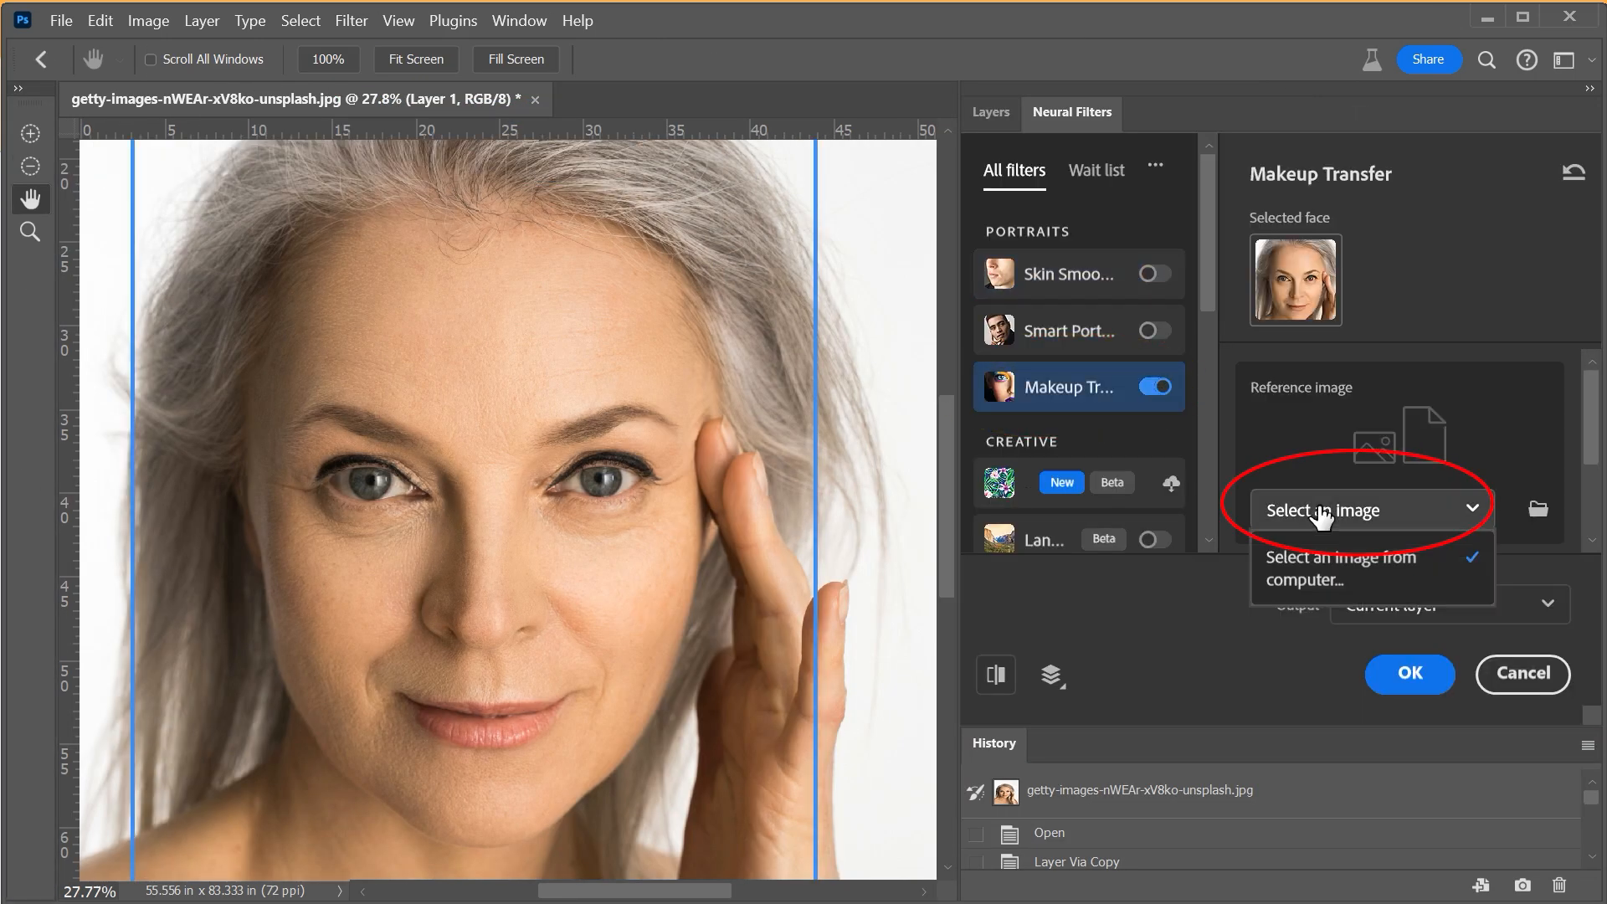
left_click(1330, 568)
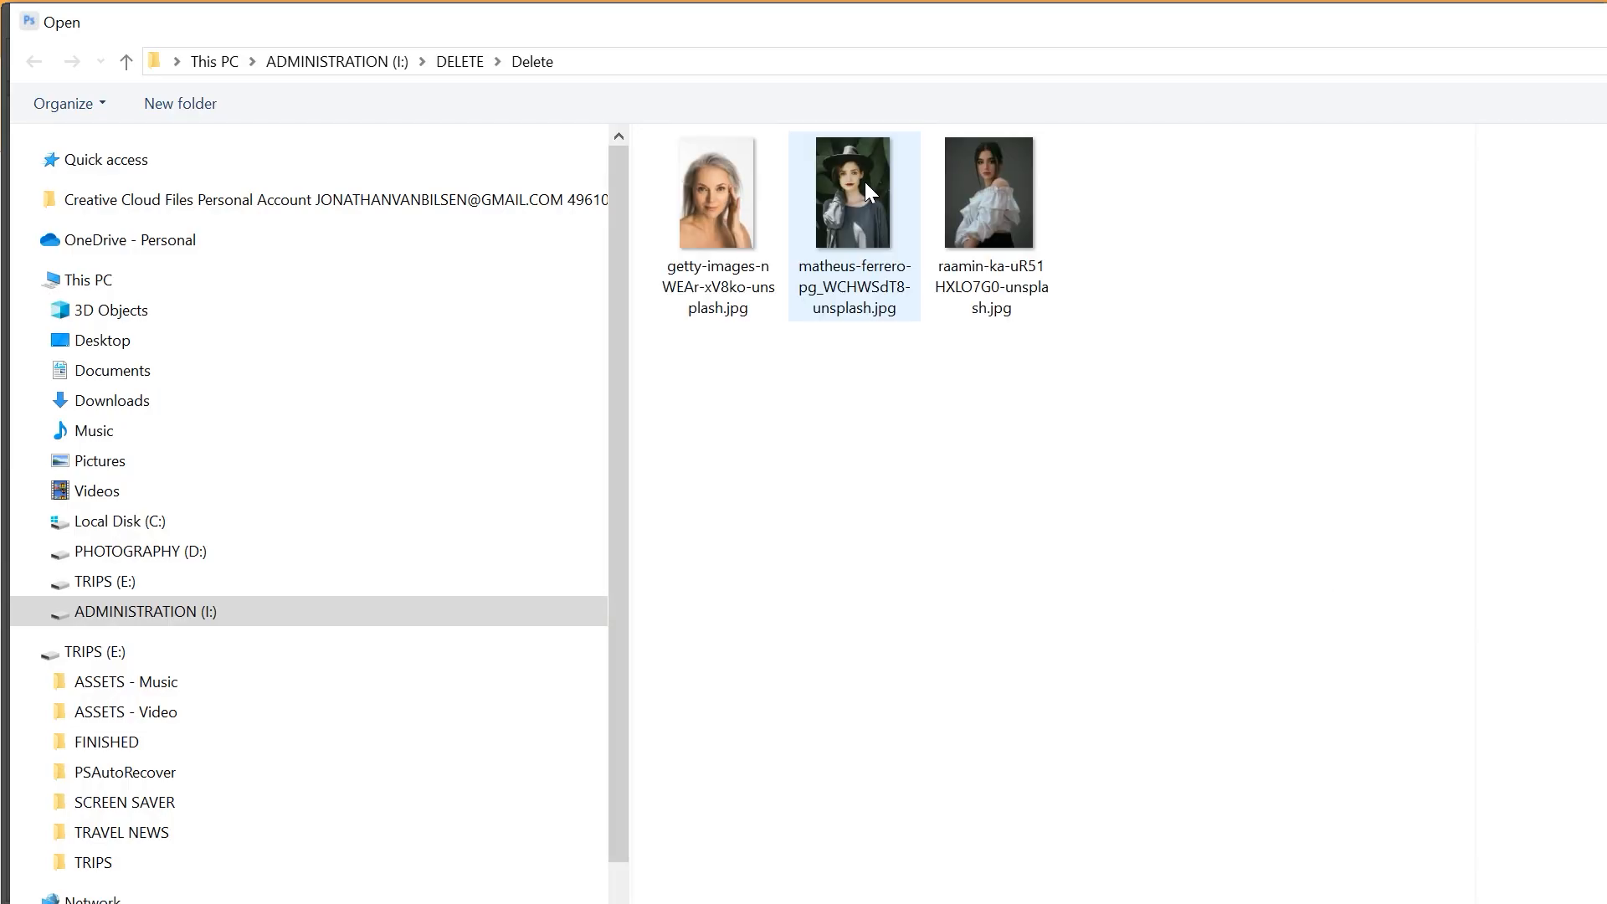
left_click(866, 224)
double_click(865, 225)
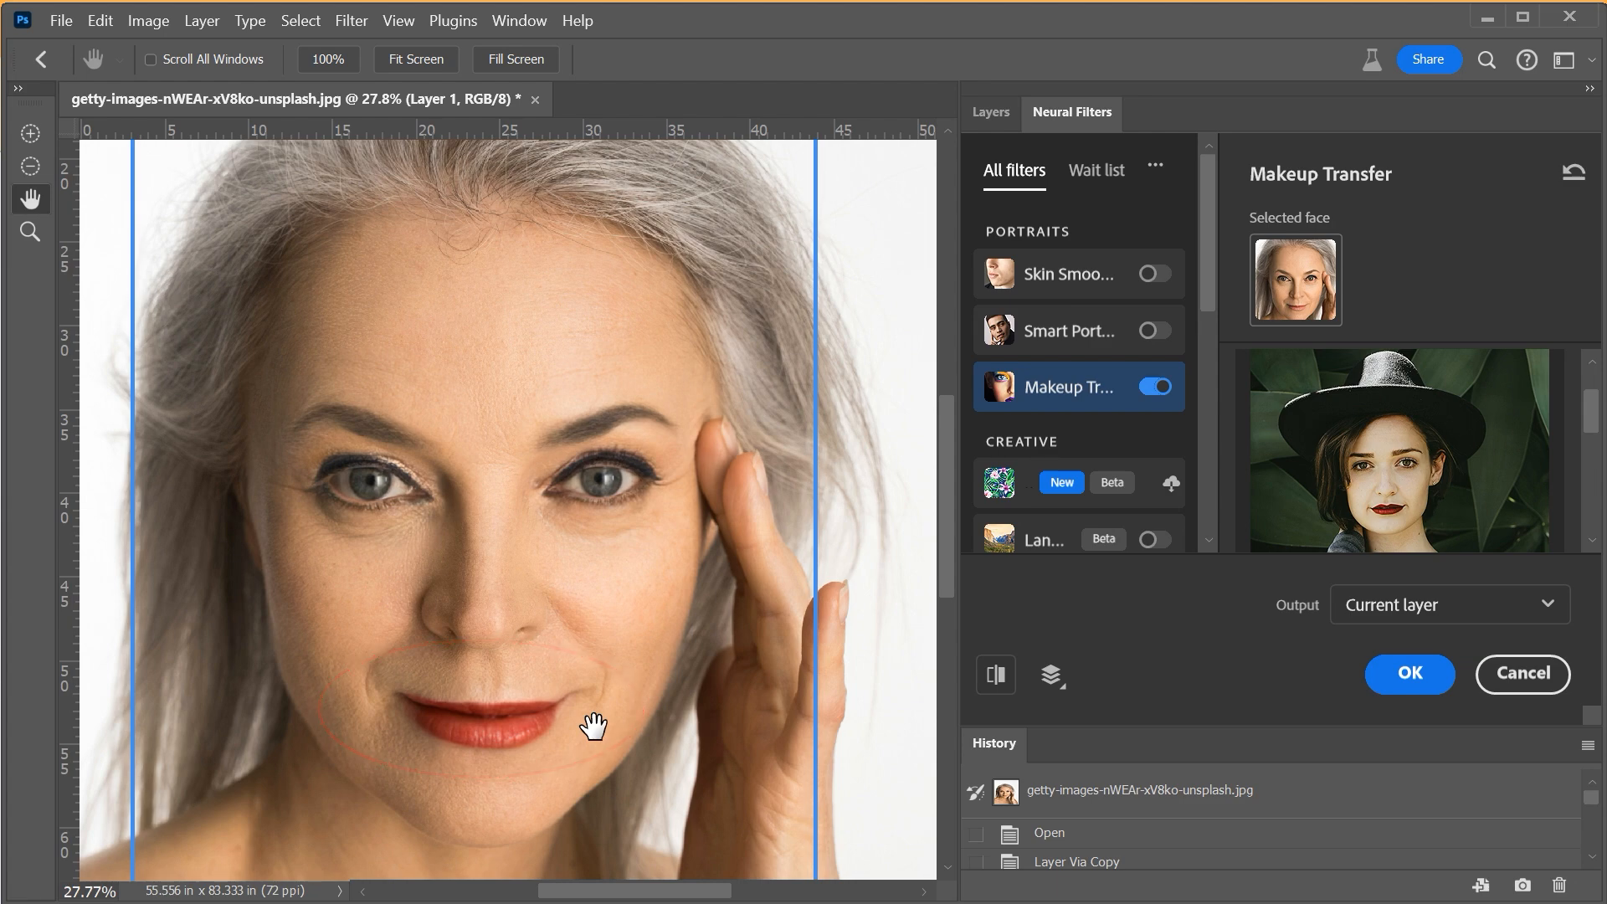
left_click(1411, 673)
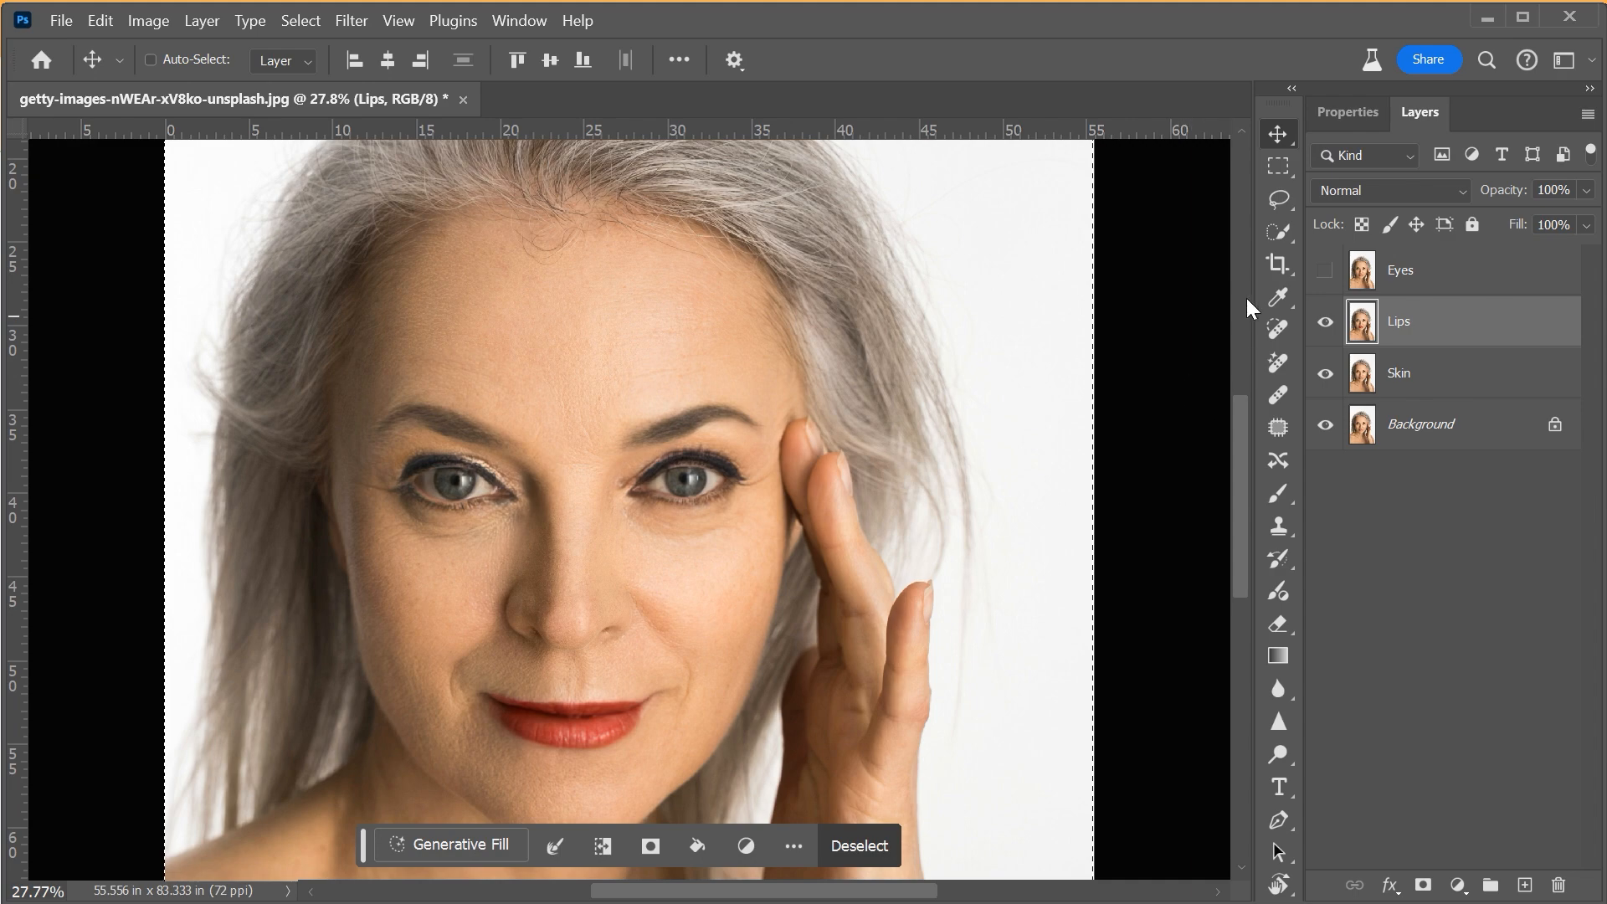
- Show the Eyes layer and apply Makeup Transfer to it, using the portrait of the woman in the white ruffled blouse as reference
left_click(1400, 271)
left_click(1325, 270)
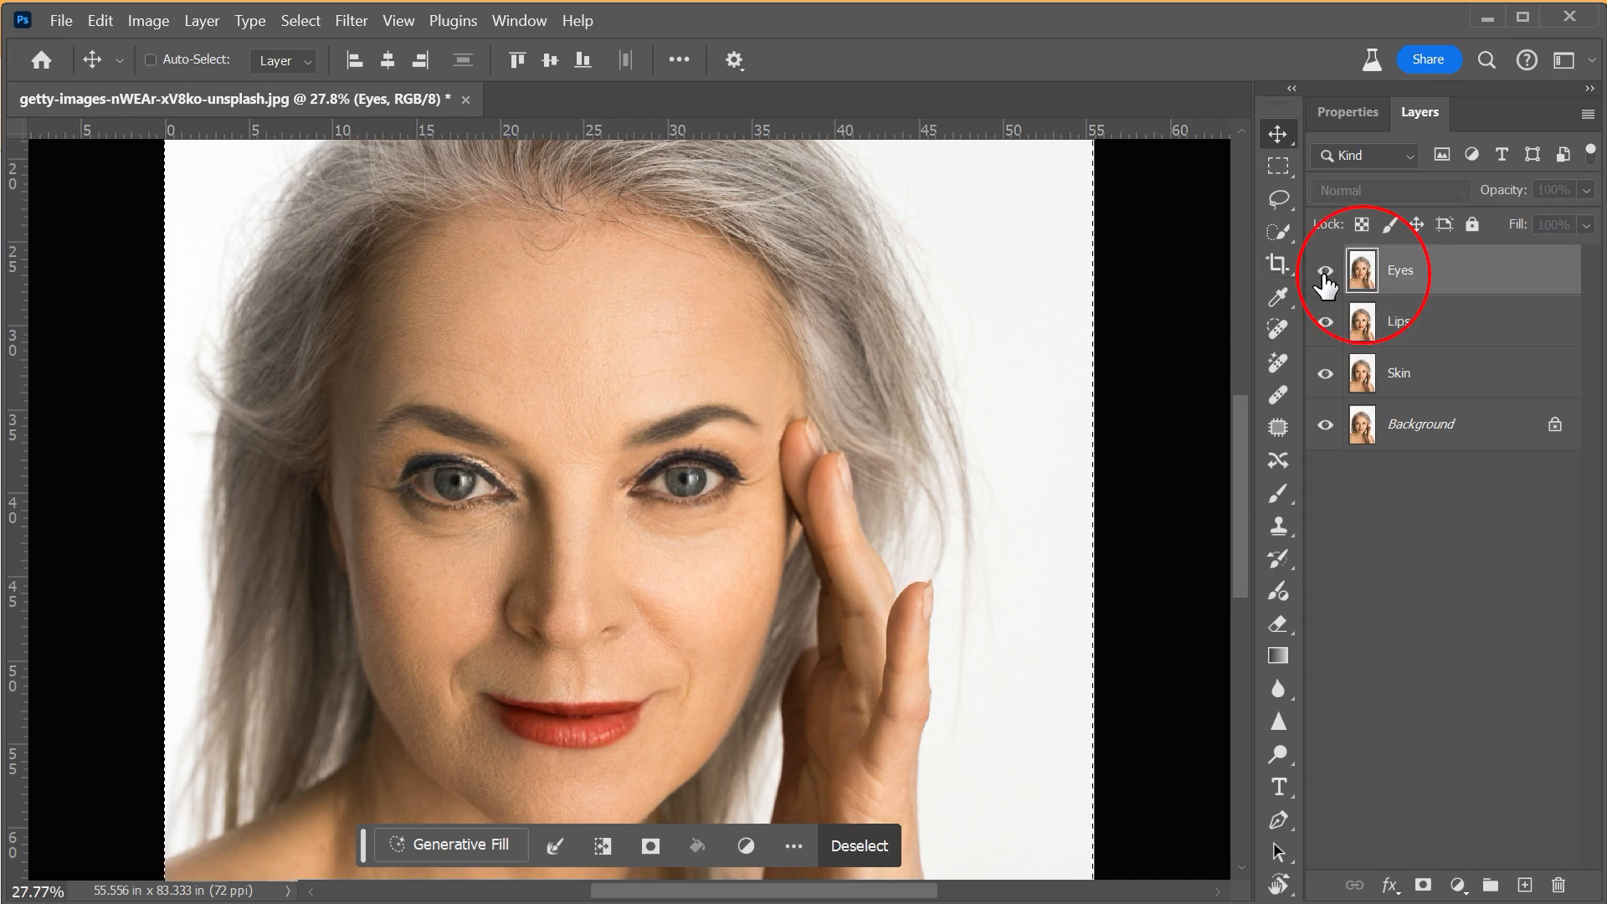
left_click(344, 23)
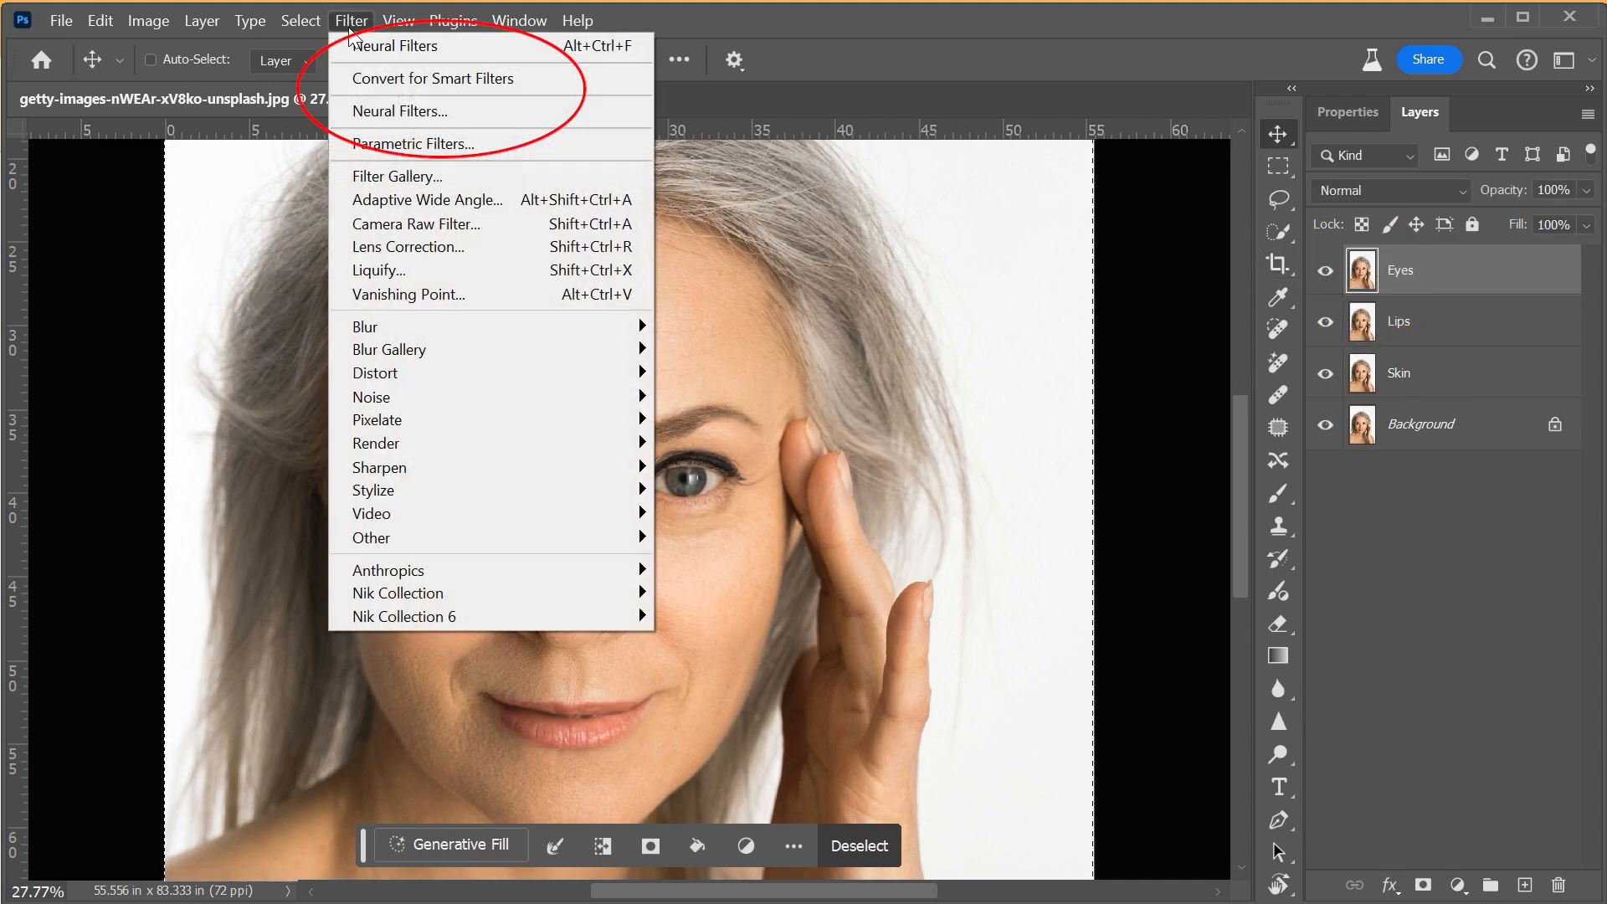
left_click(377, 112)
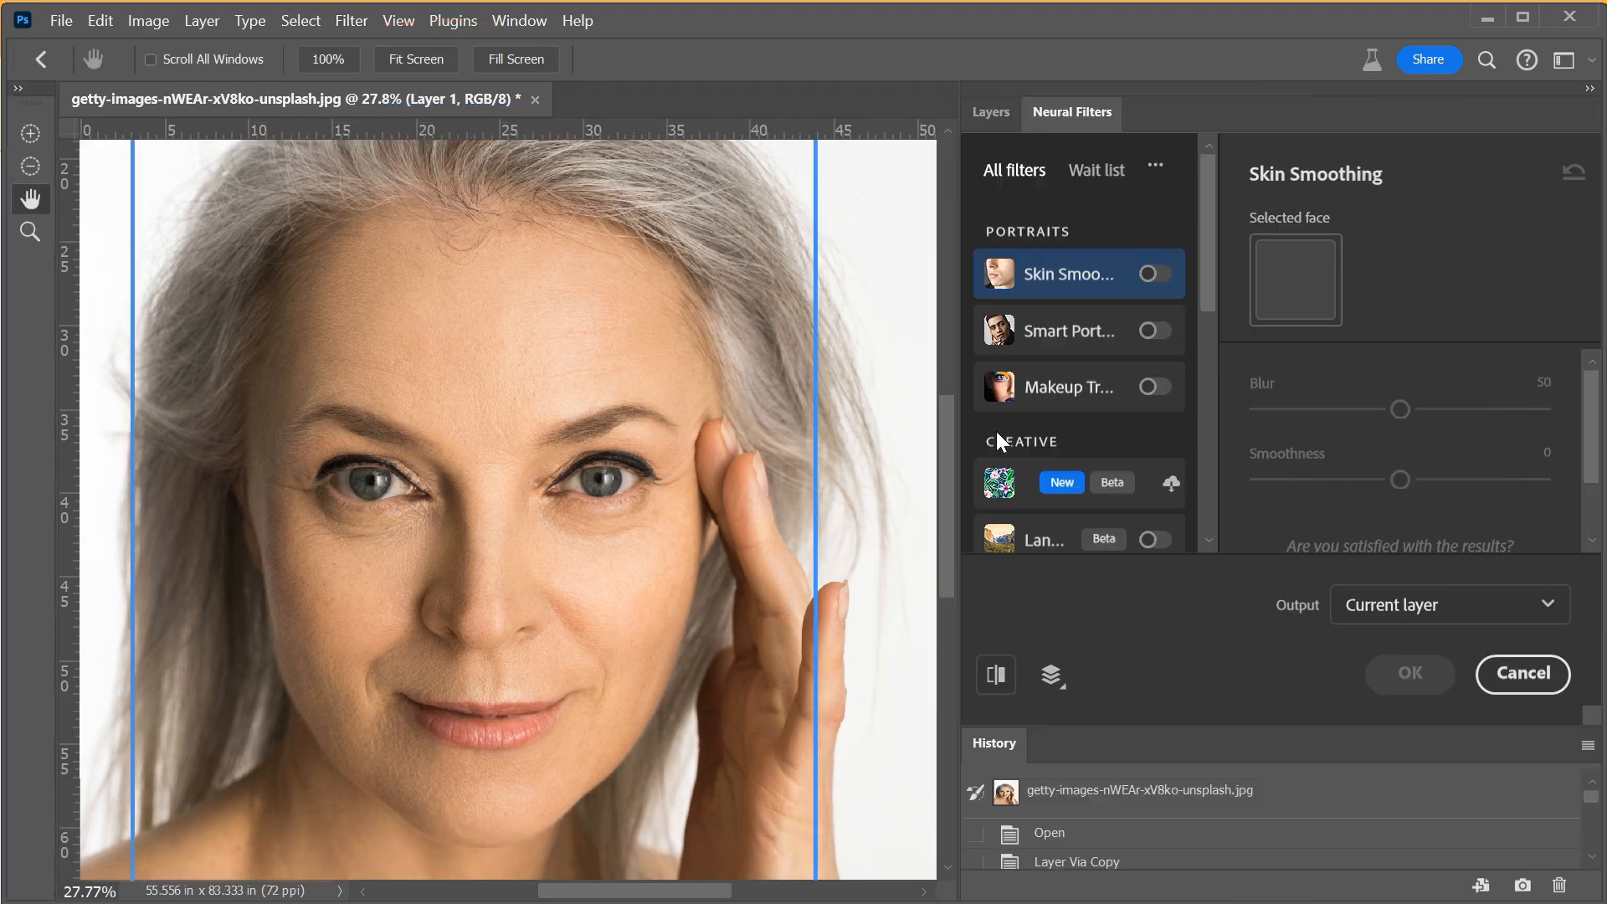
left_click(1154, 387)
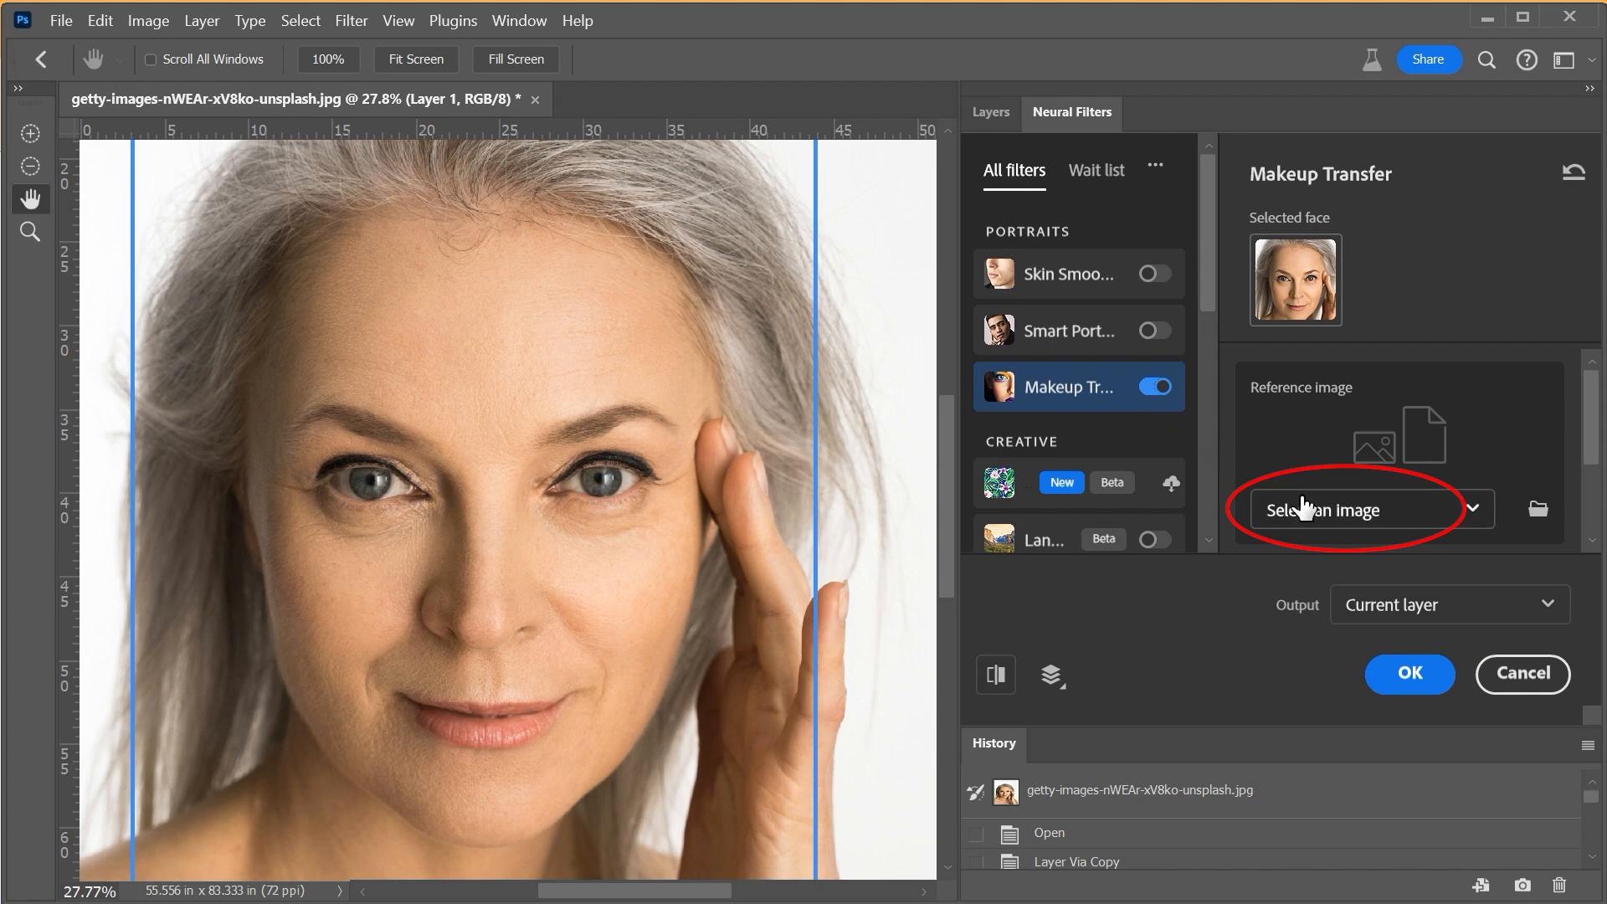
left_click(1329, 519)
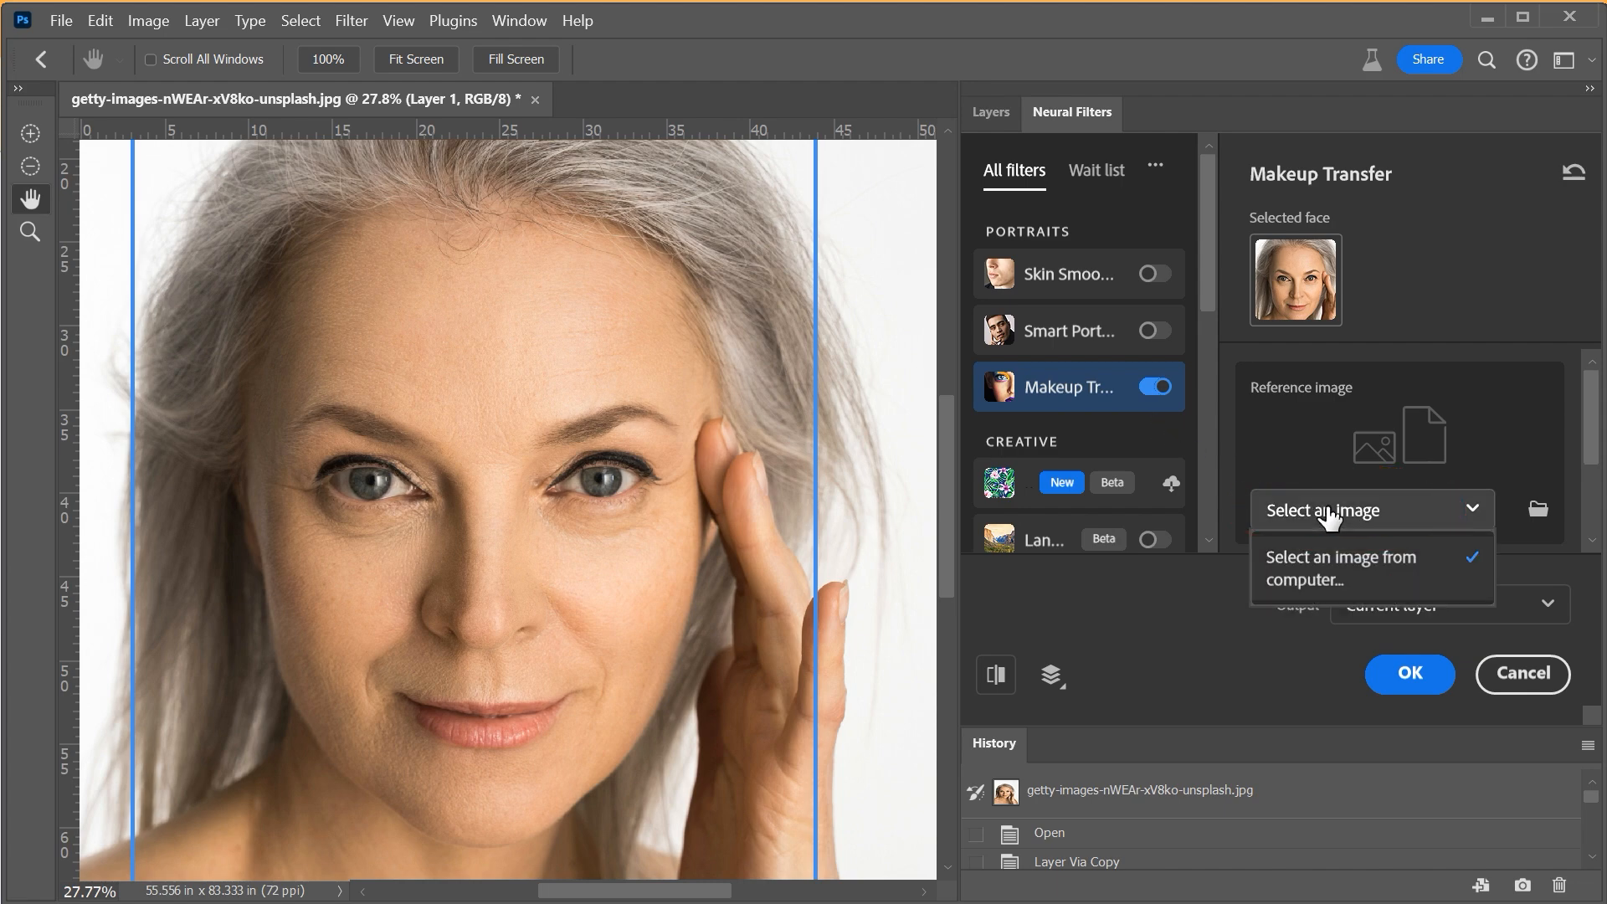
left_click(1312, 565)
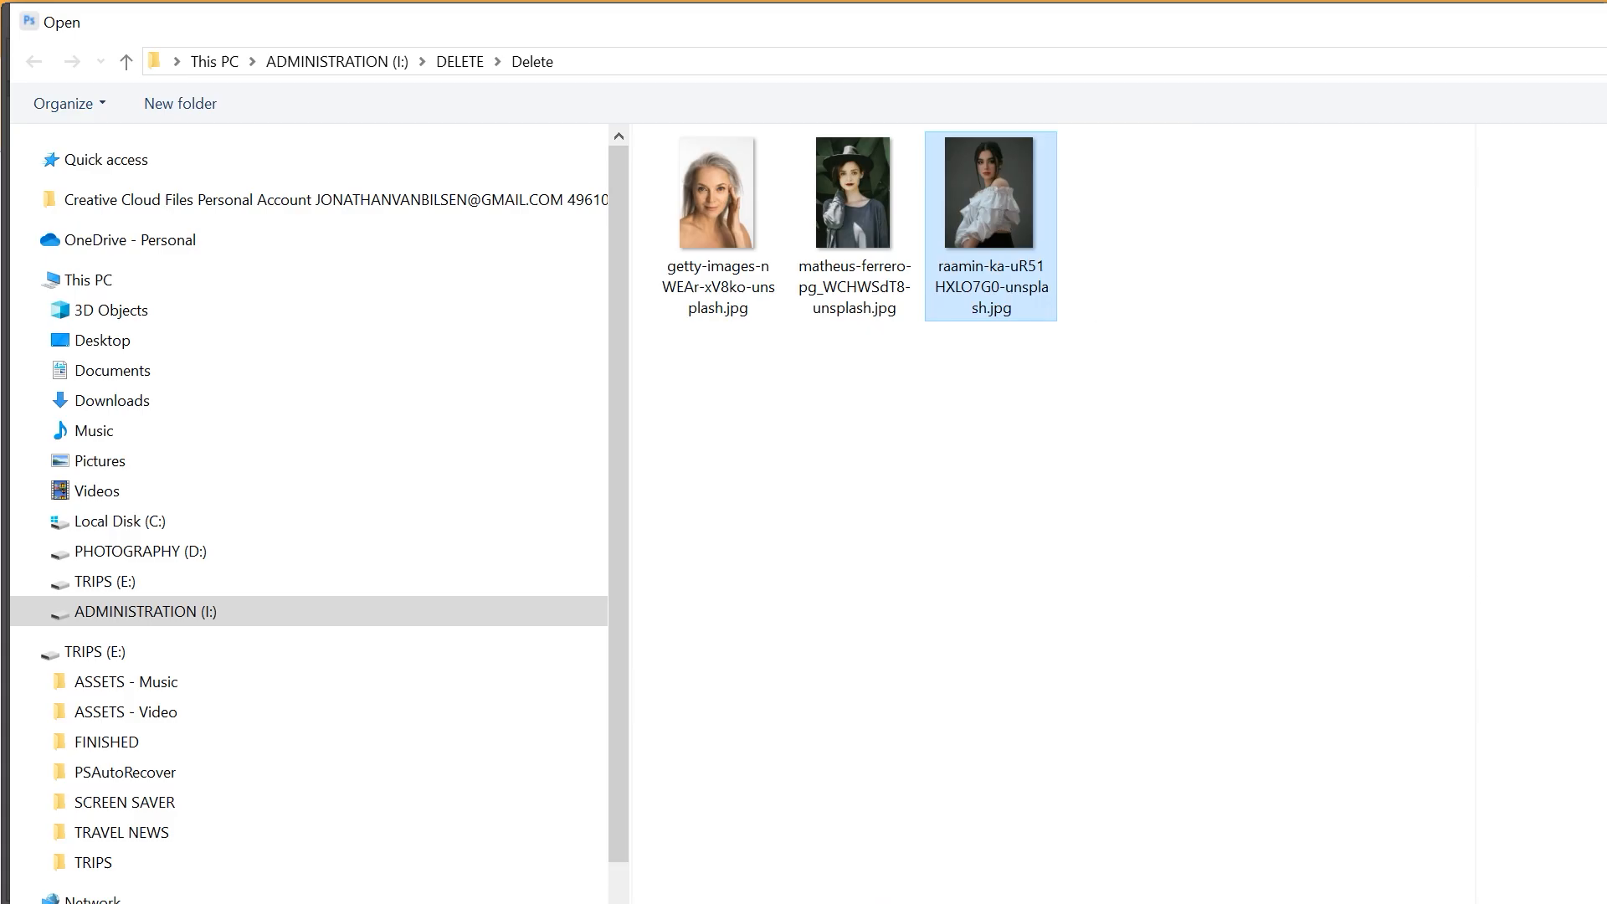
key("Return")
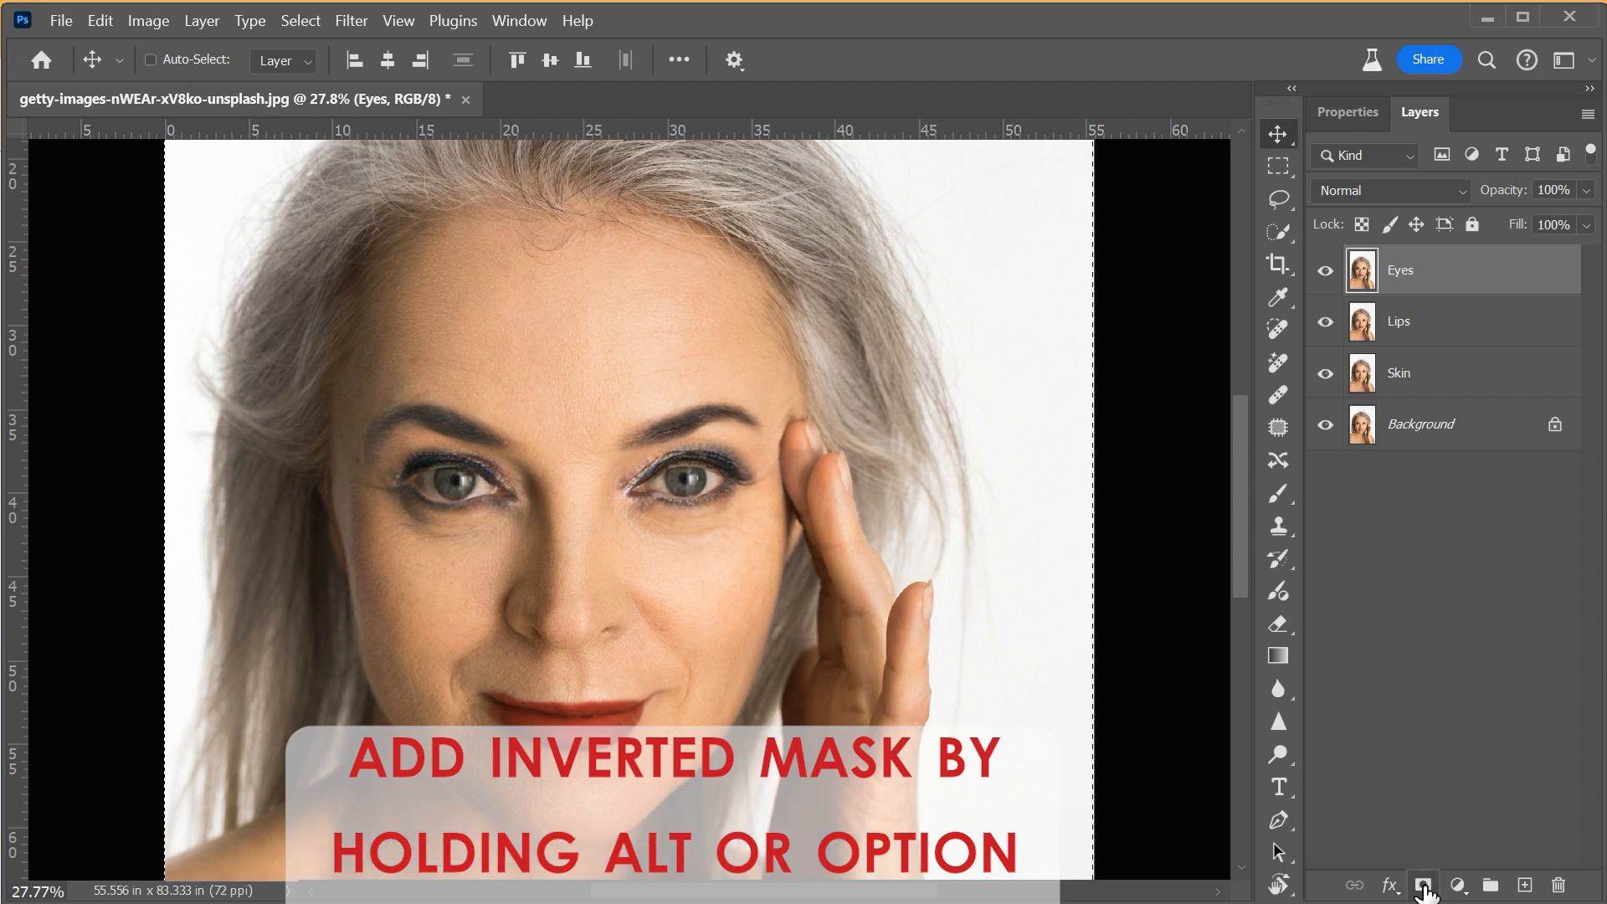
- Add inverted black layer masks to the Eyes and Lips layers
left_click(1423, 886, "alt")
left_click(1405, 336)
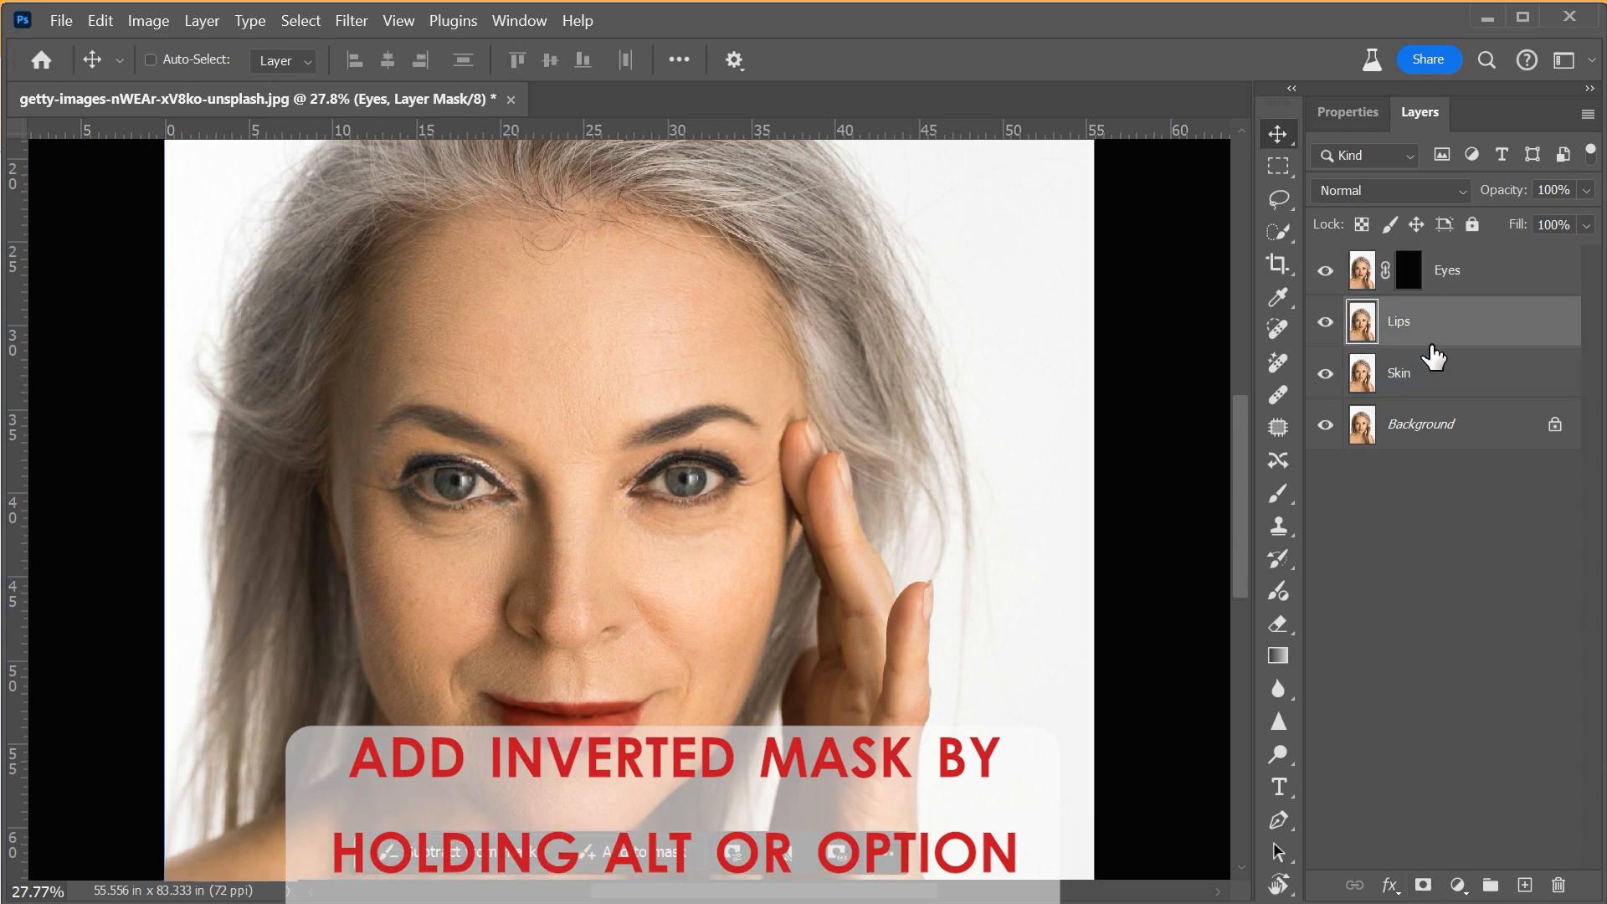
left_click(1422, 885, "alt")
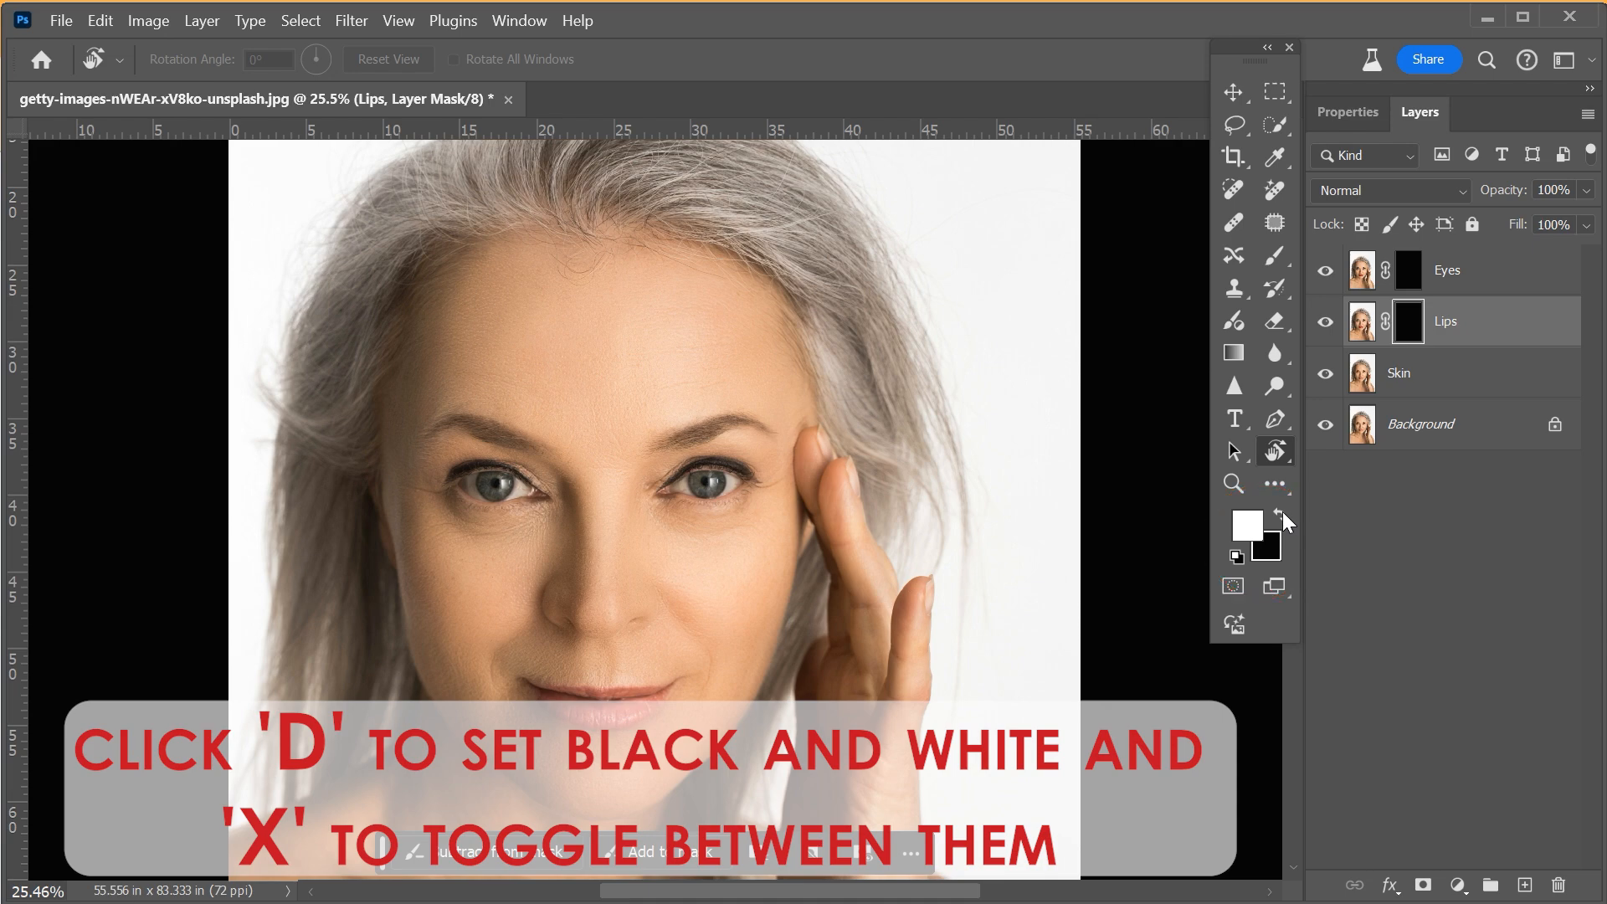
- Set up the Brush tool with a soft 45 px tip at 100% opacity
key("b")
left_click(189, 62)
left_click_drag(147, 199, 113, 226)
left_click(574, 61)
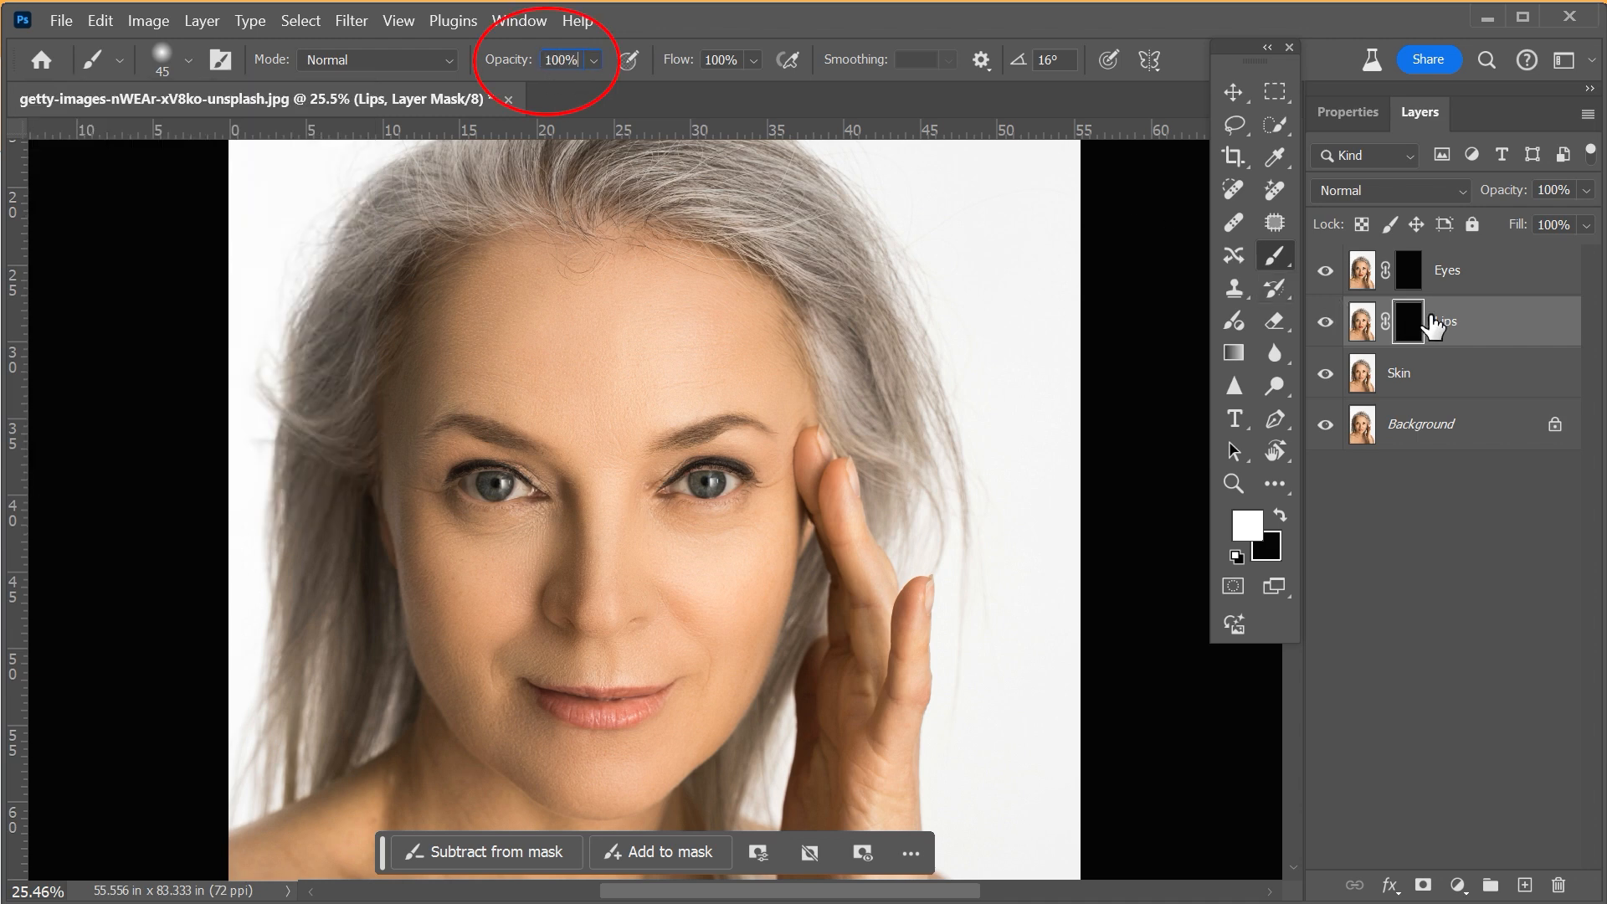
- Paint white over the lips on the Lips layer's mask with an 80 px brush to reveal the red lipstick
left_click(1413, 328)
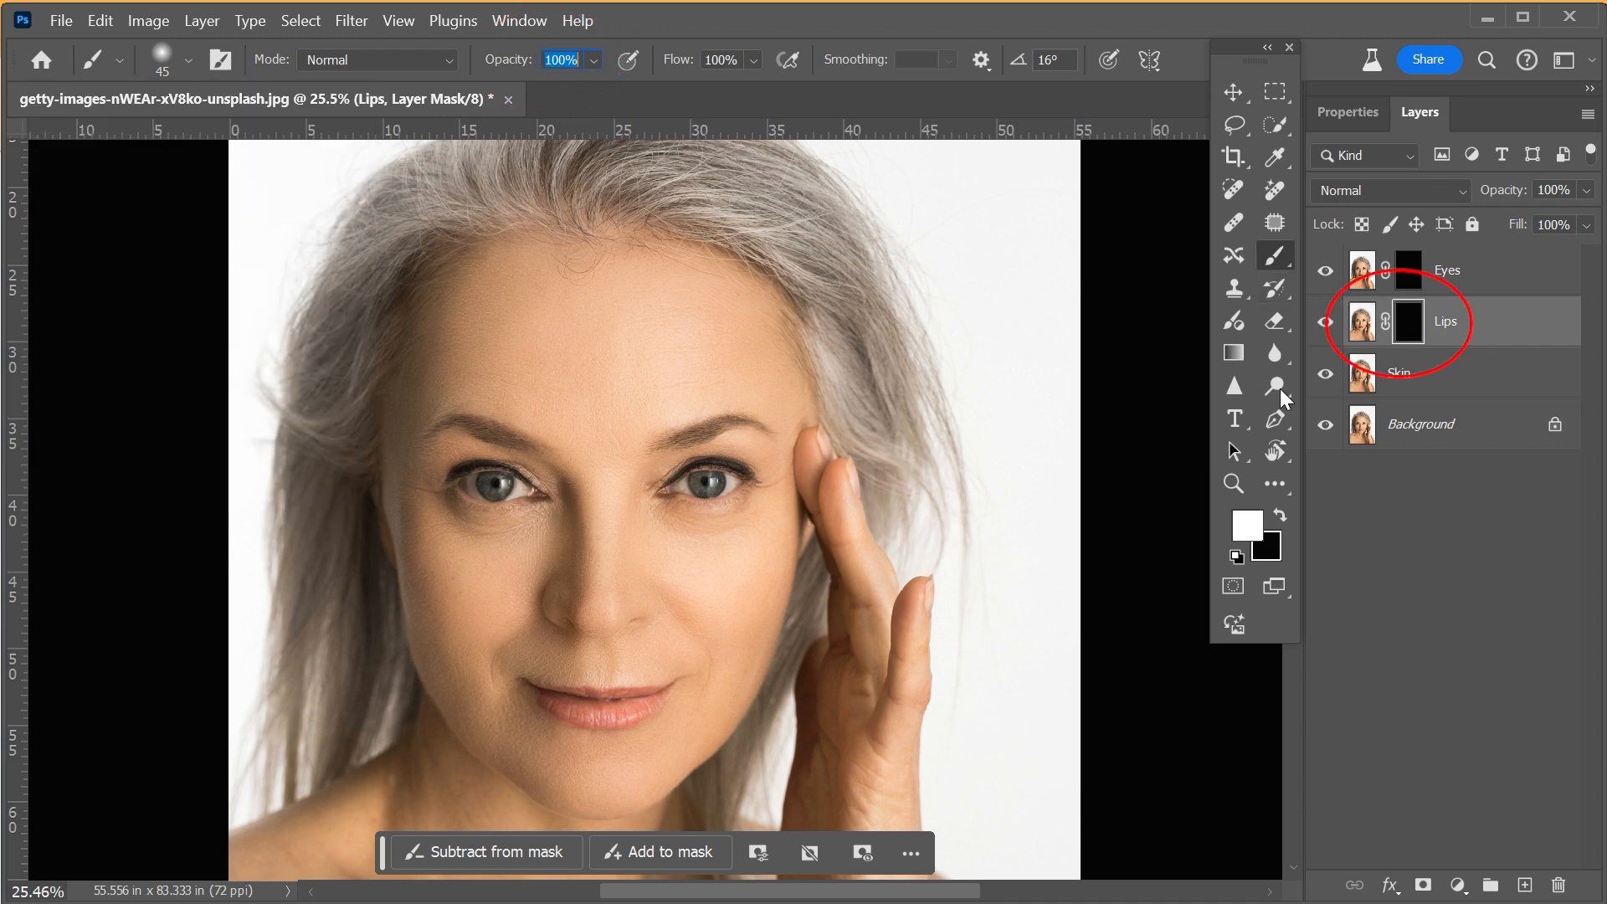
key("bracketright")
key("bracketright")
key("bracketright")
key("bracketright")
mouse_move(554, 691)
left_mouse_down()
mouse_move(607, 717)
mouse_move(656, 697)
mouse_move(629, 717)
mouse_move(570, 707)
mouse_move(667, 693)
mouse_move(534, 692)
mouse_move(633, 711)
mouse_move(669, 684)
mouse_move(621, 721)
mouse_move(574, 720)
mouse_move(673, 681)
left_mouse_up()
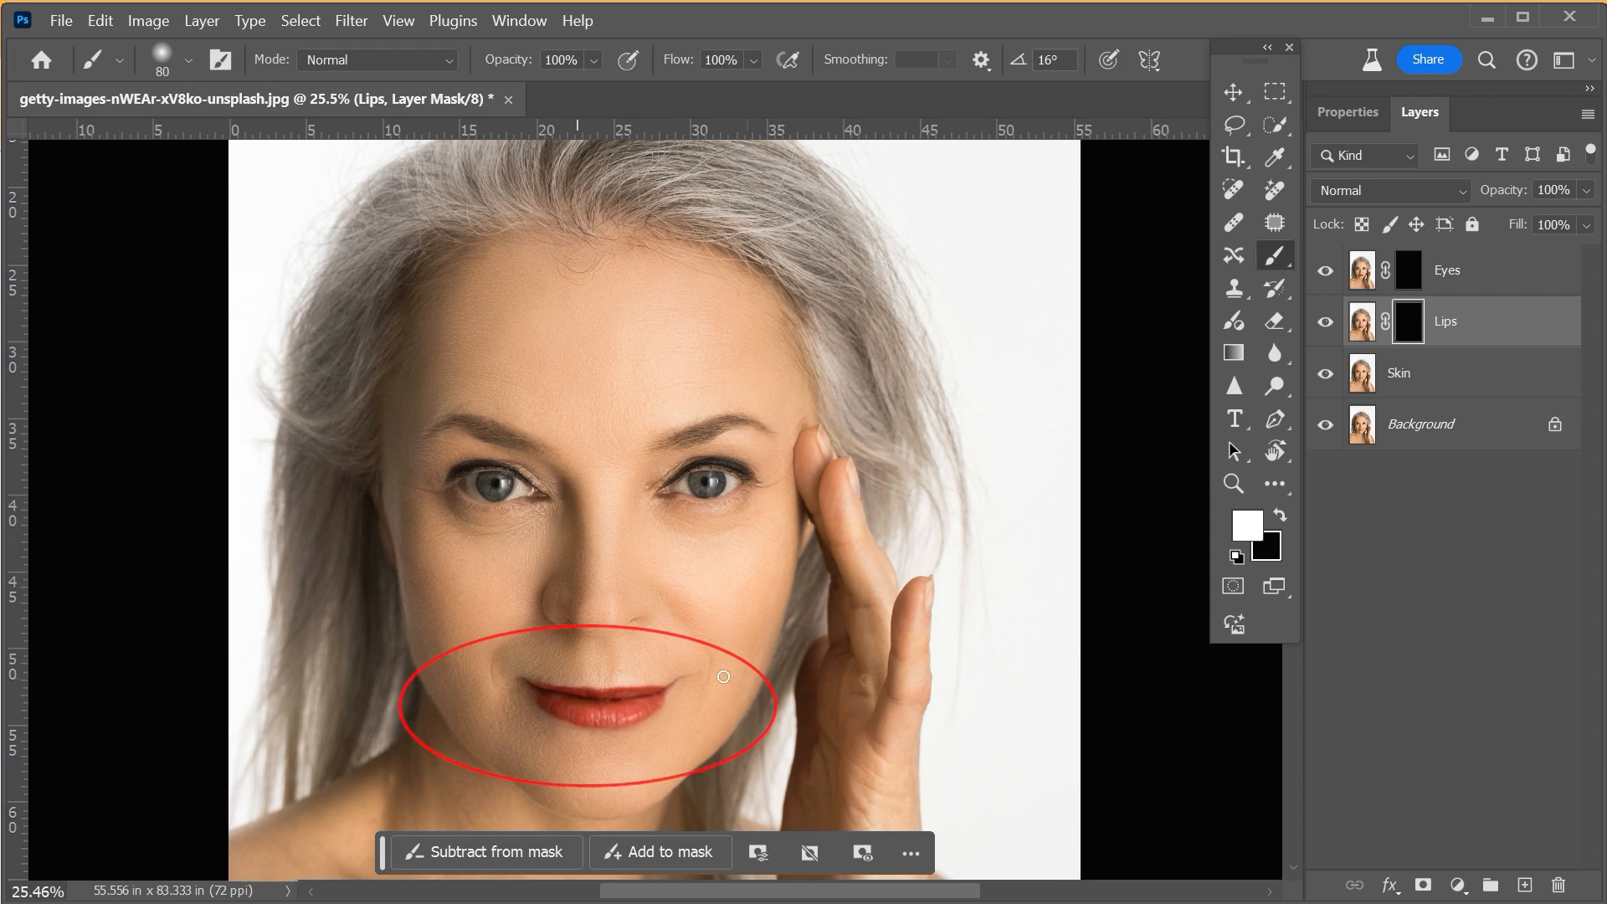
- Lower the Lips layer's opacity and set the Eyes layer's opacity to 72%
left_click_drag(1502, 190, 1444, 199)
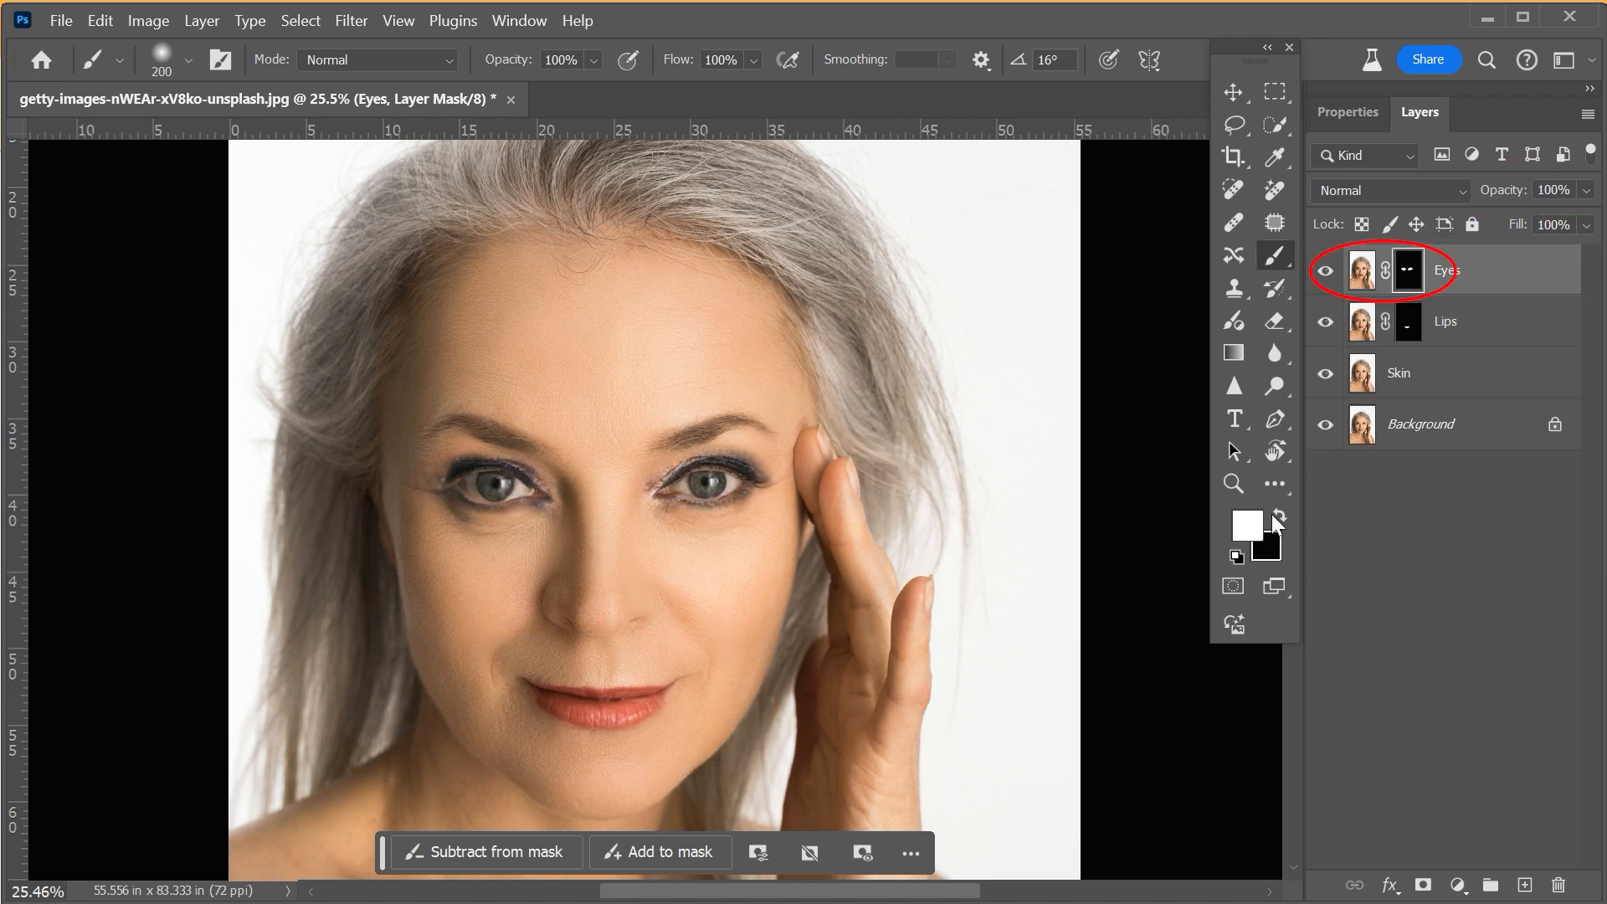
left_click_drag(1506, 199, 1475, 203)
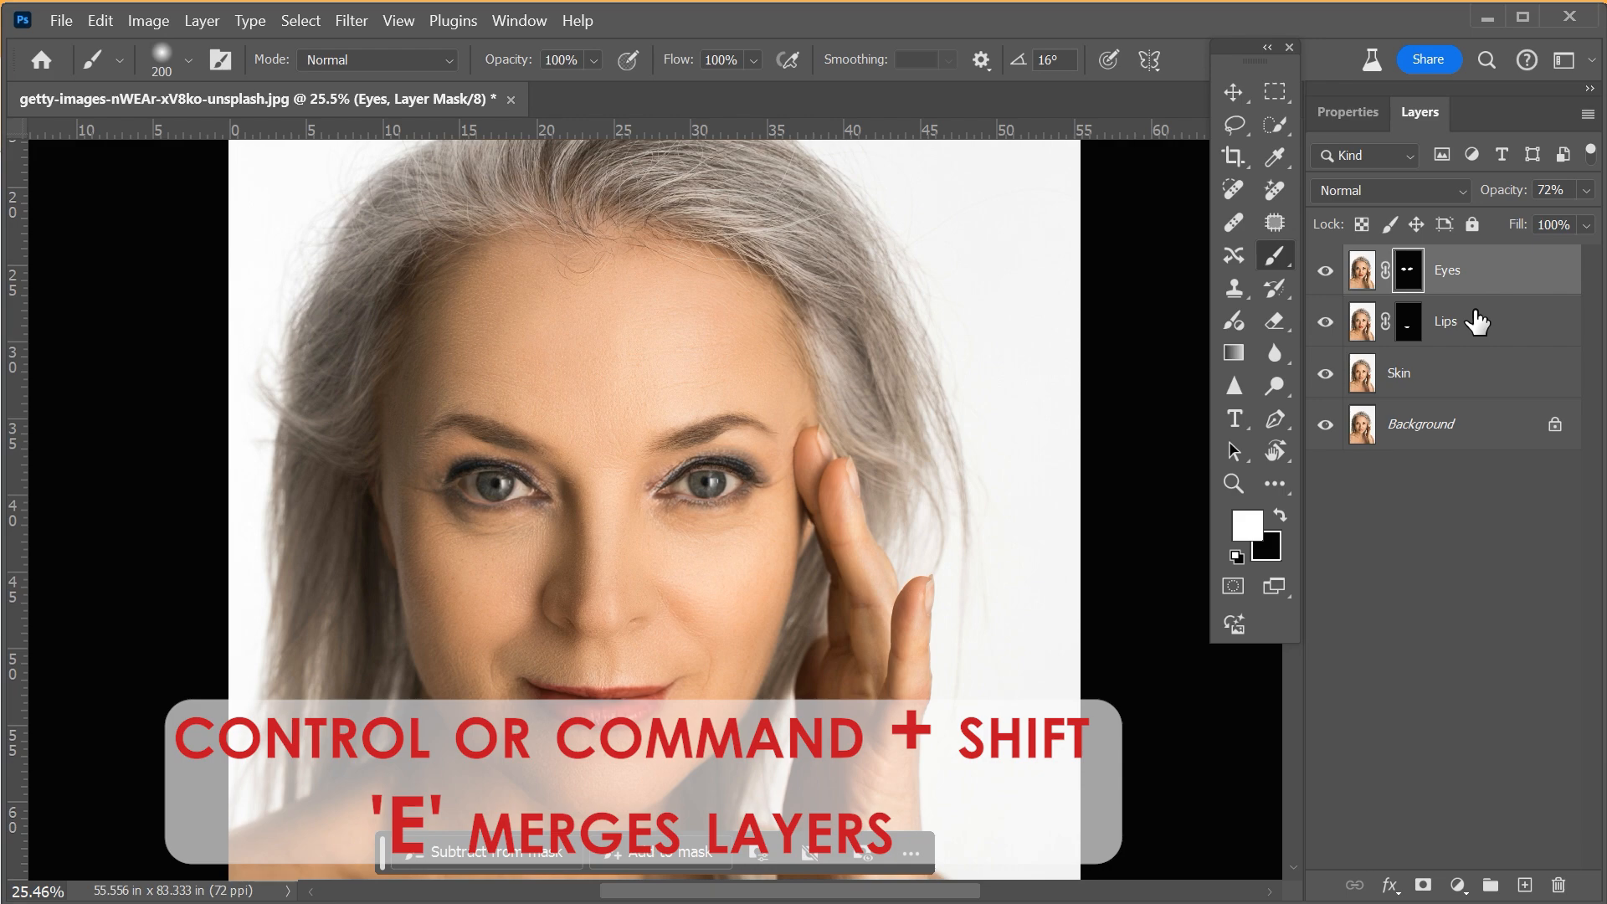
- Merge all layers into a single Background layer
left_click(202, 21)
left_click(245, 902)
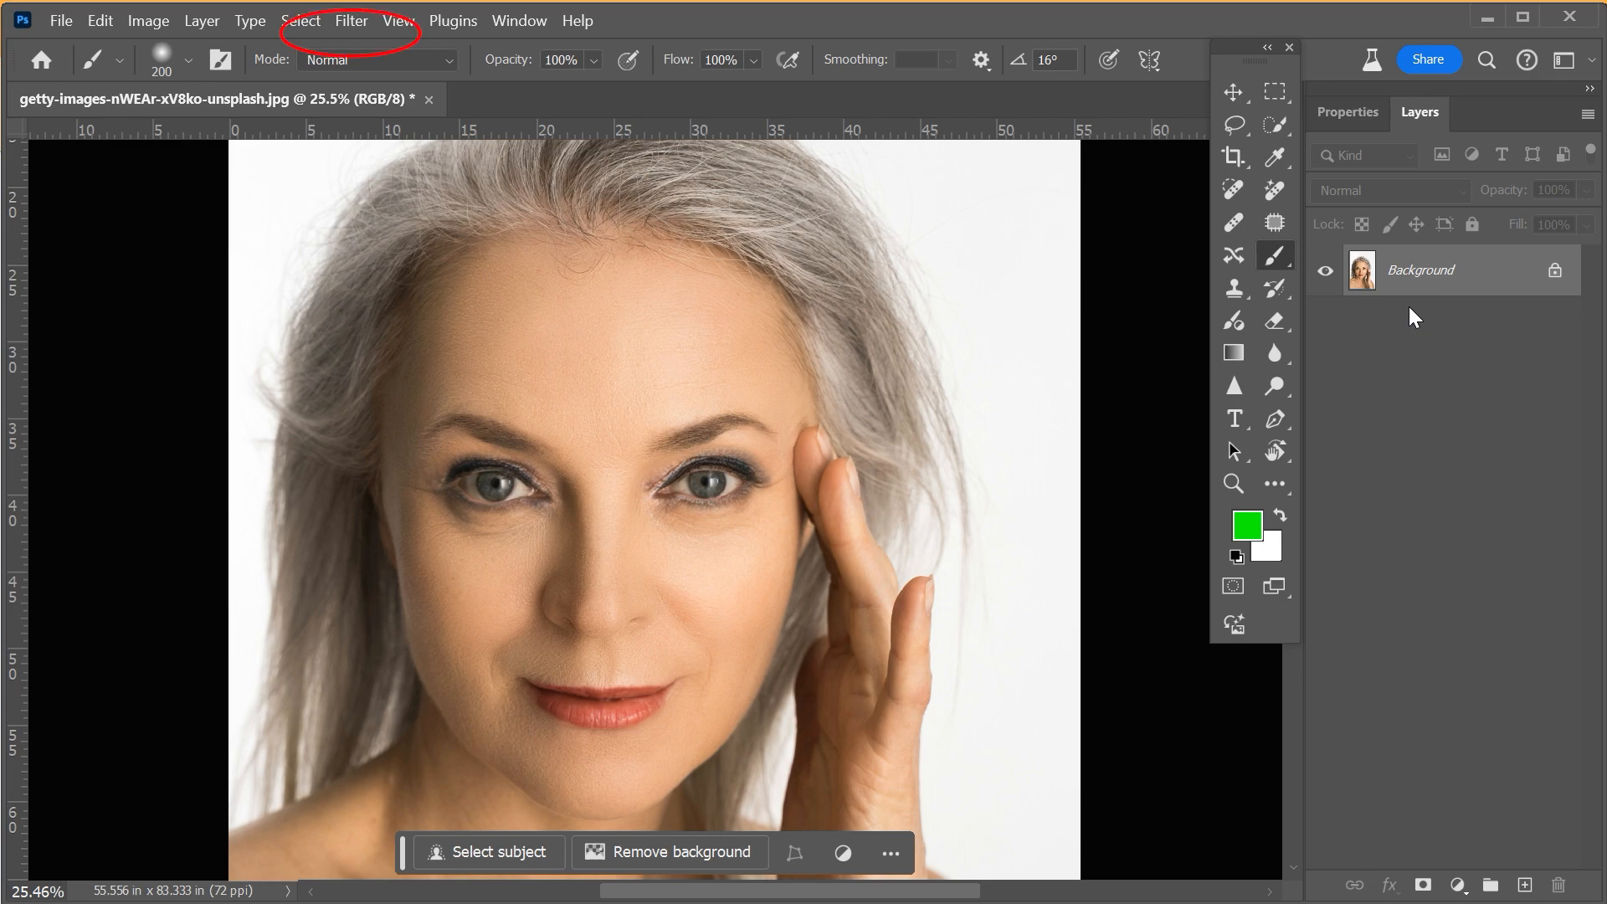
- Open Neural Filters for the merged portrait and enable the Smart Portrait filter
left_click(351, 20)
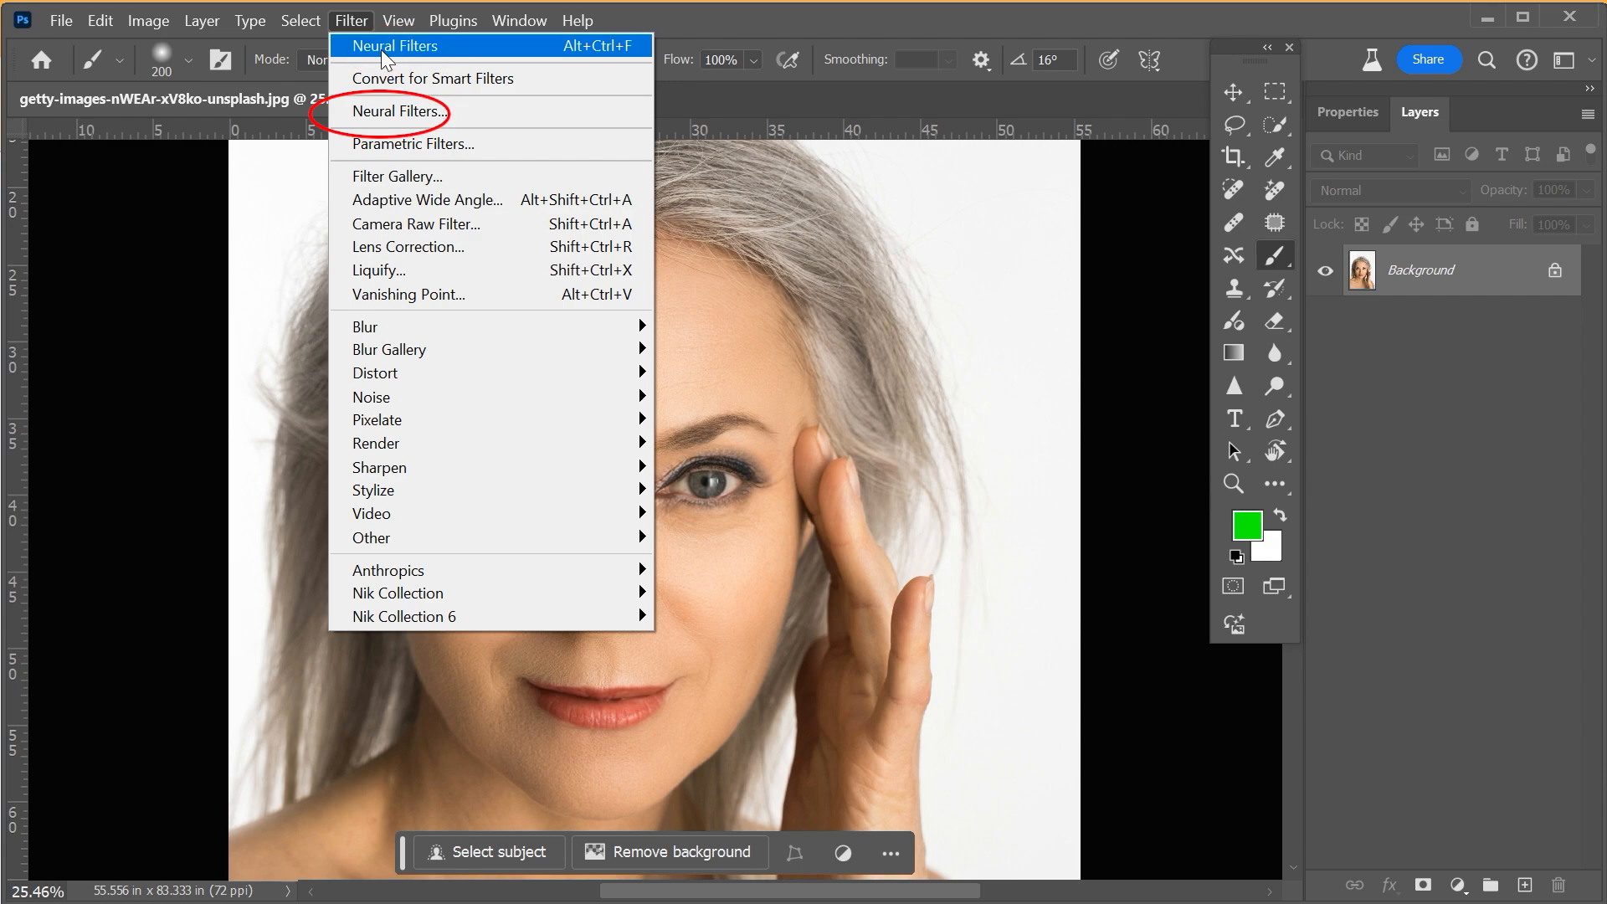
left_click(390, 109)
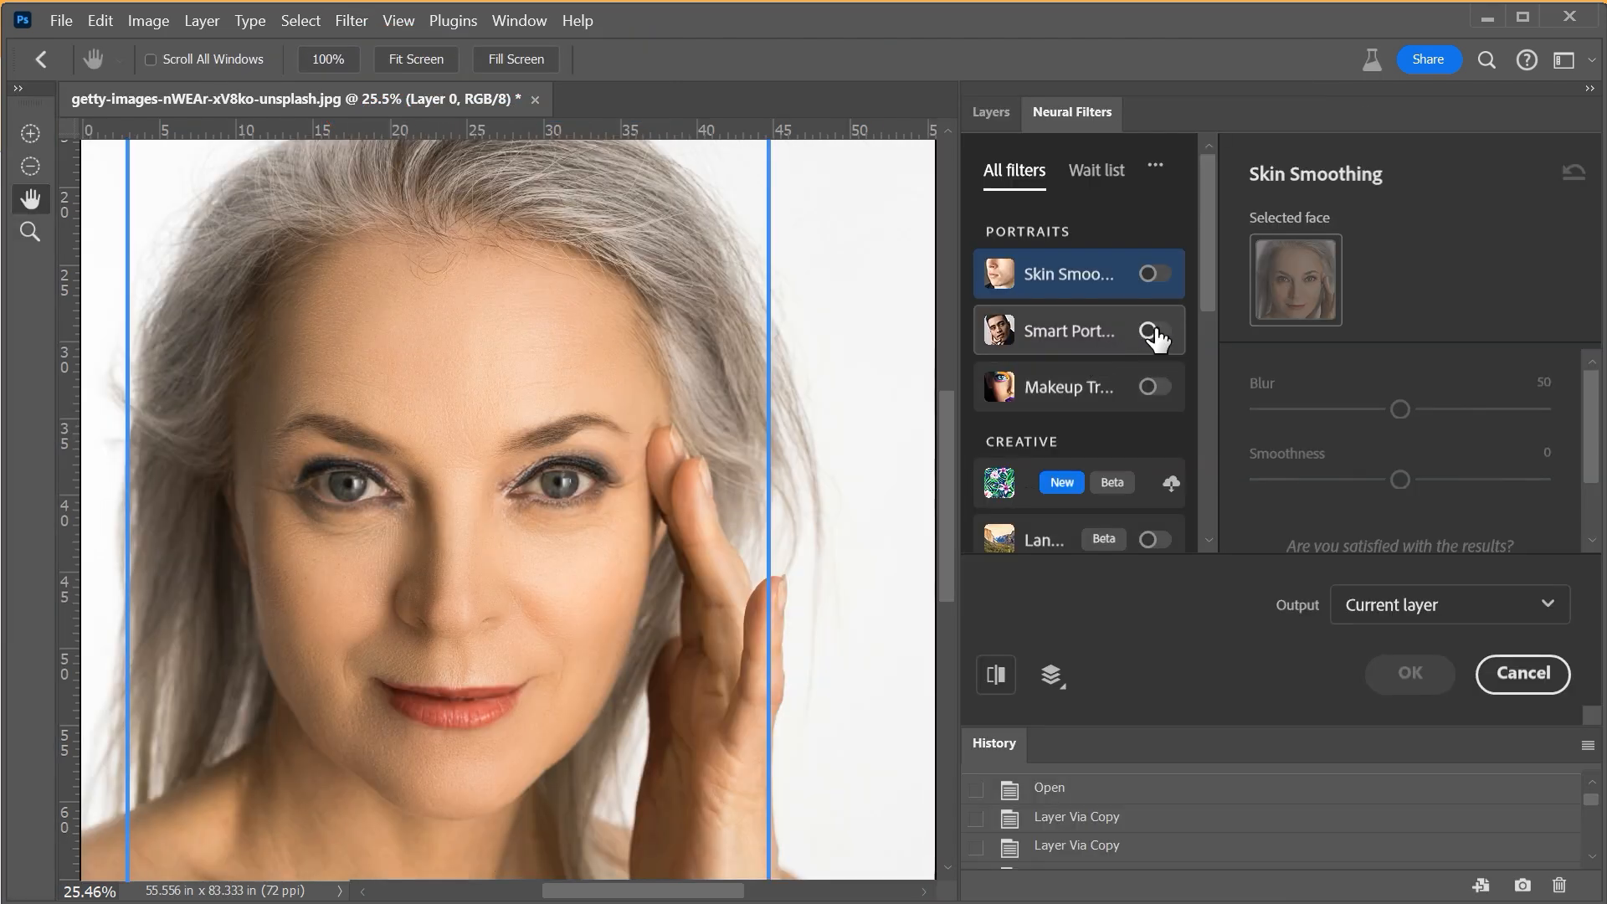
left_click(1146, 333)
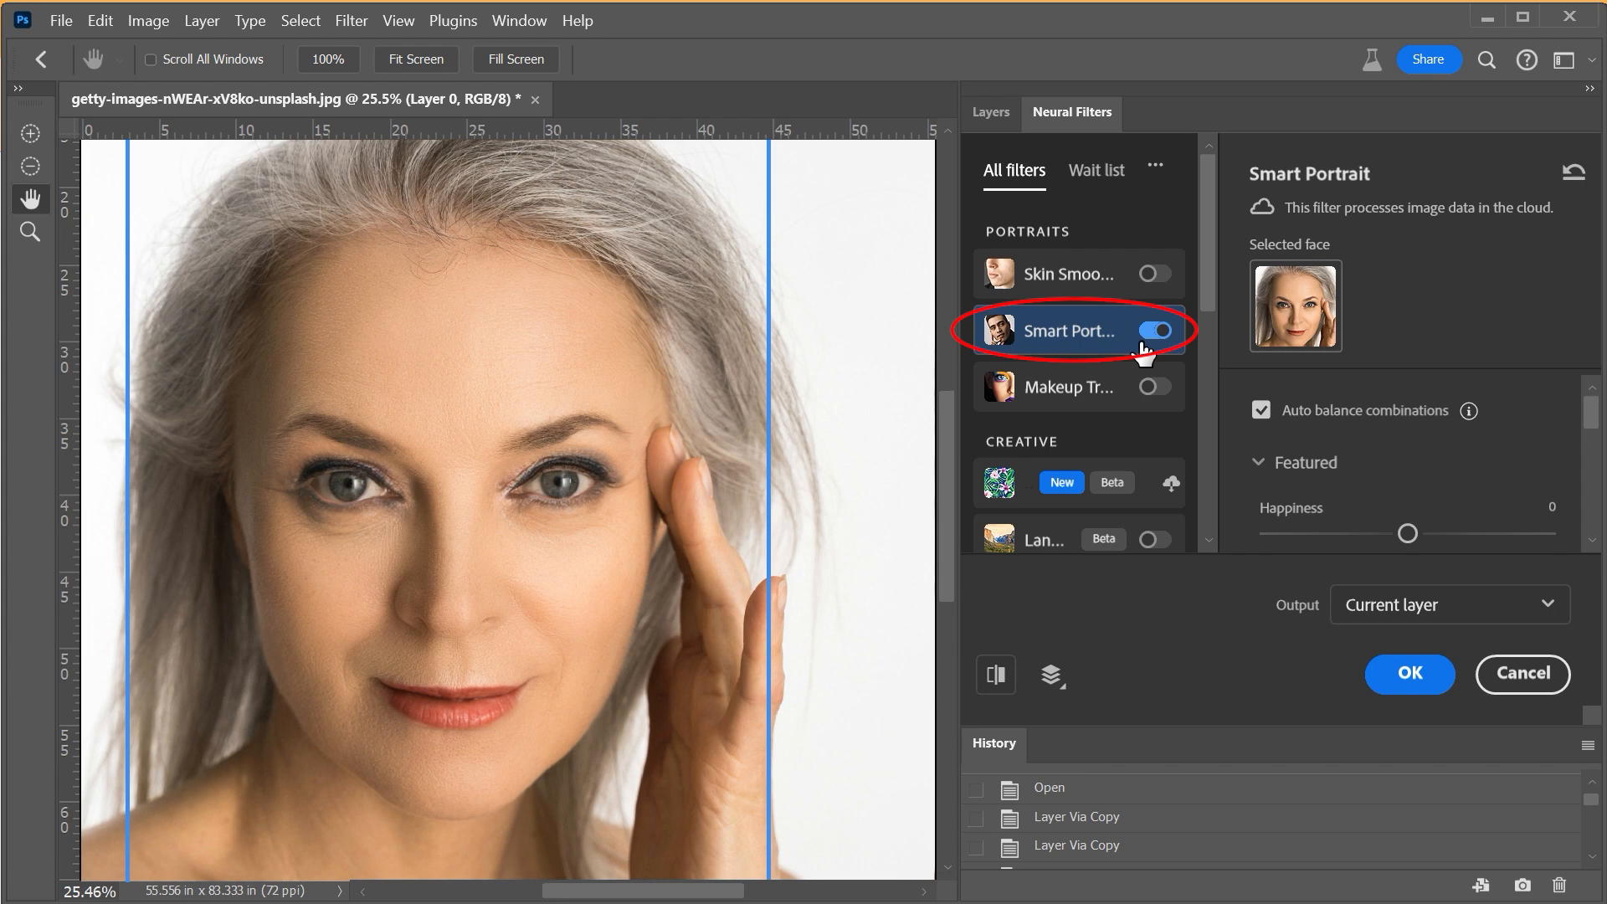
- Set Smart Portrait's Happiness to +8 and Facial age to +15
mouse_move(1593, 438)
left_mouse_down()
mouse_move(1593, 510)
mouse_move(1580, 431)
left_mouse_up()
left_click_drag(1413, 459, 1427, 459)
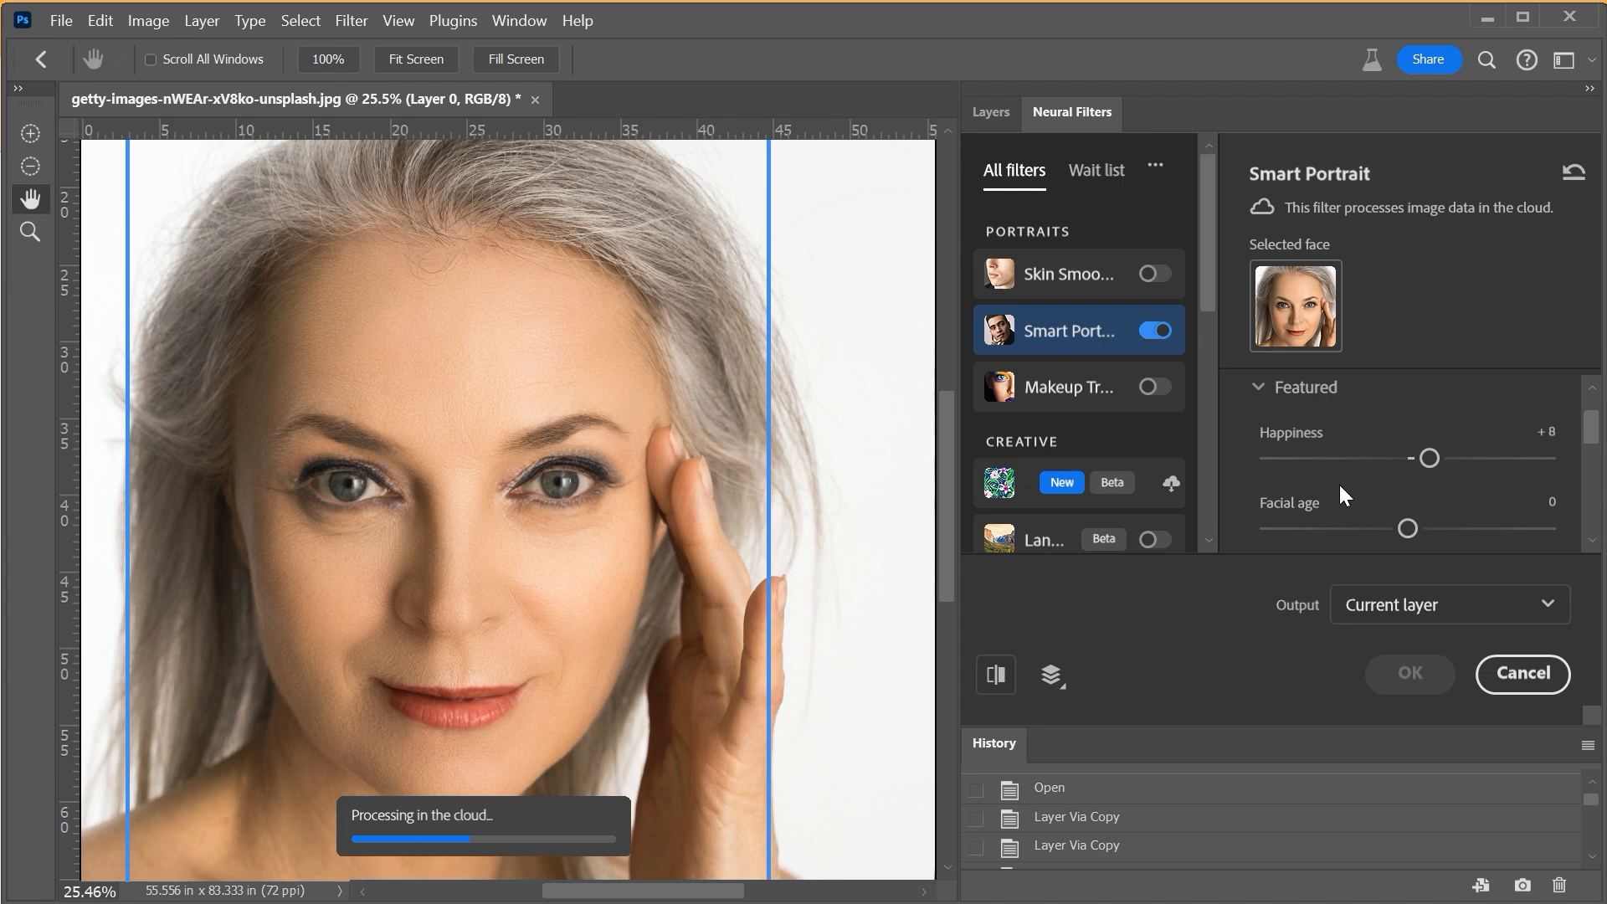
scroll(1339, 485, "down", 1)
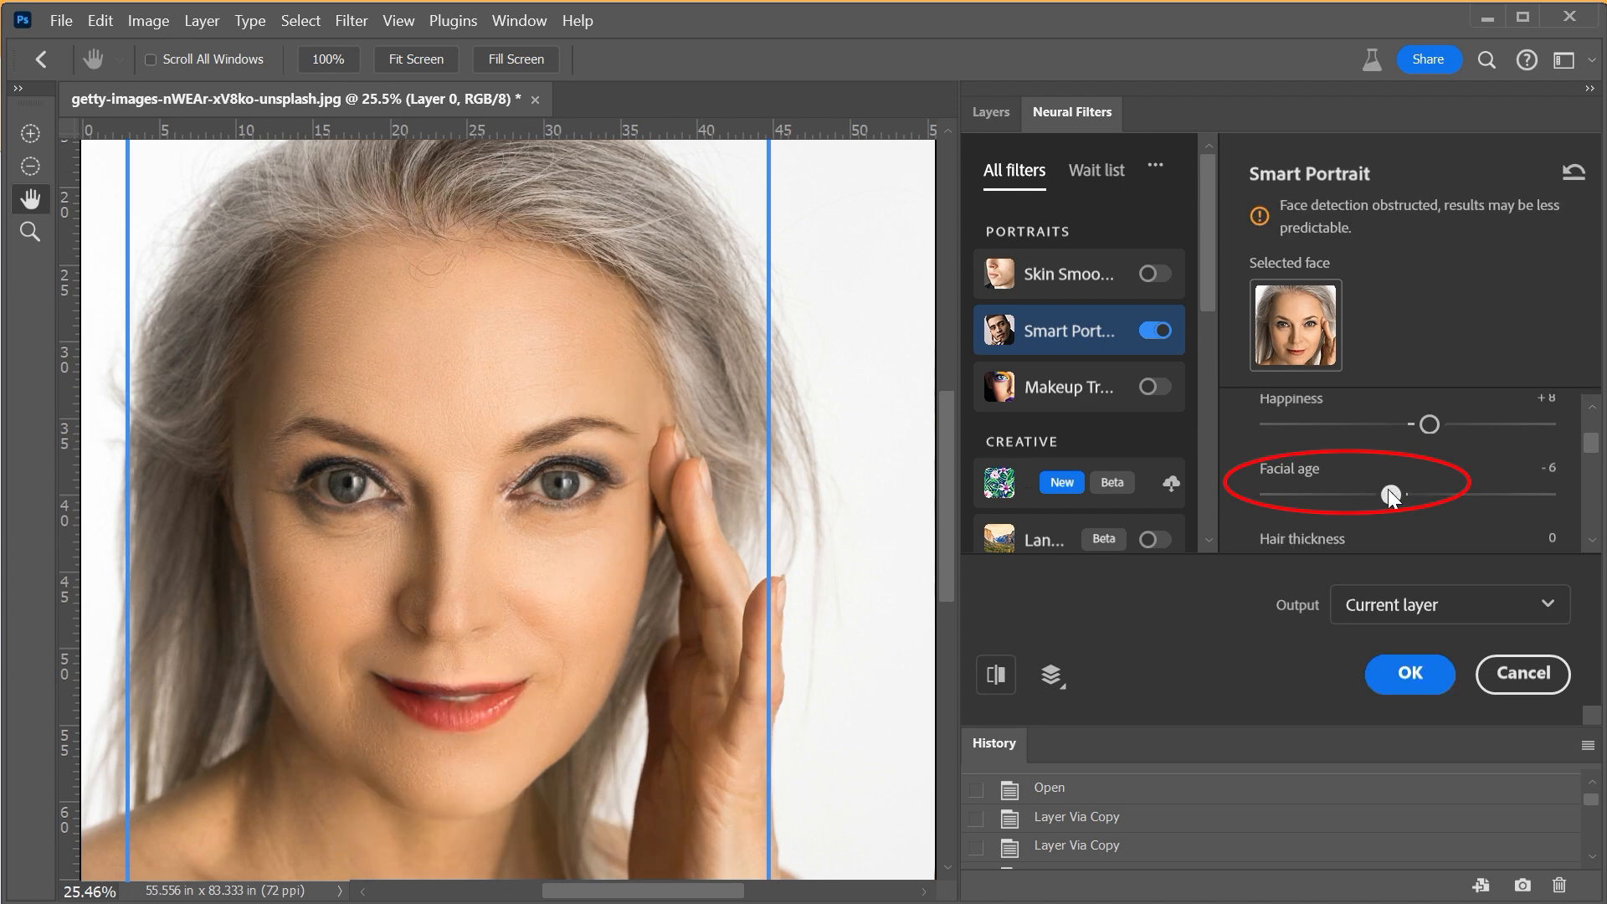
left_click_drag(1388, 491, 1452, 475)
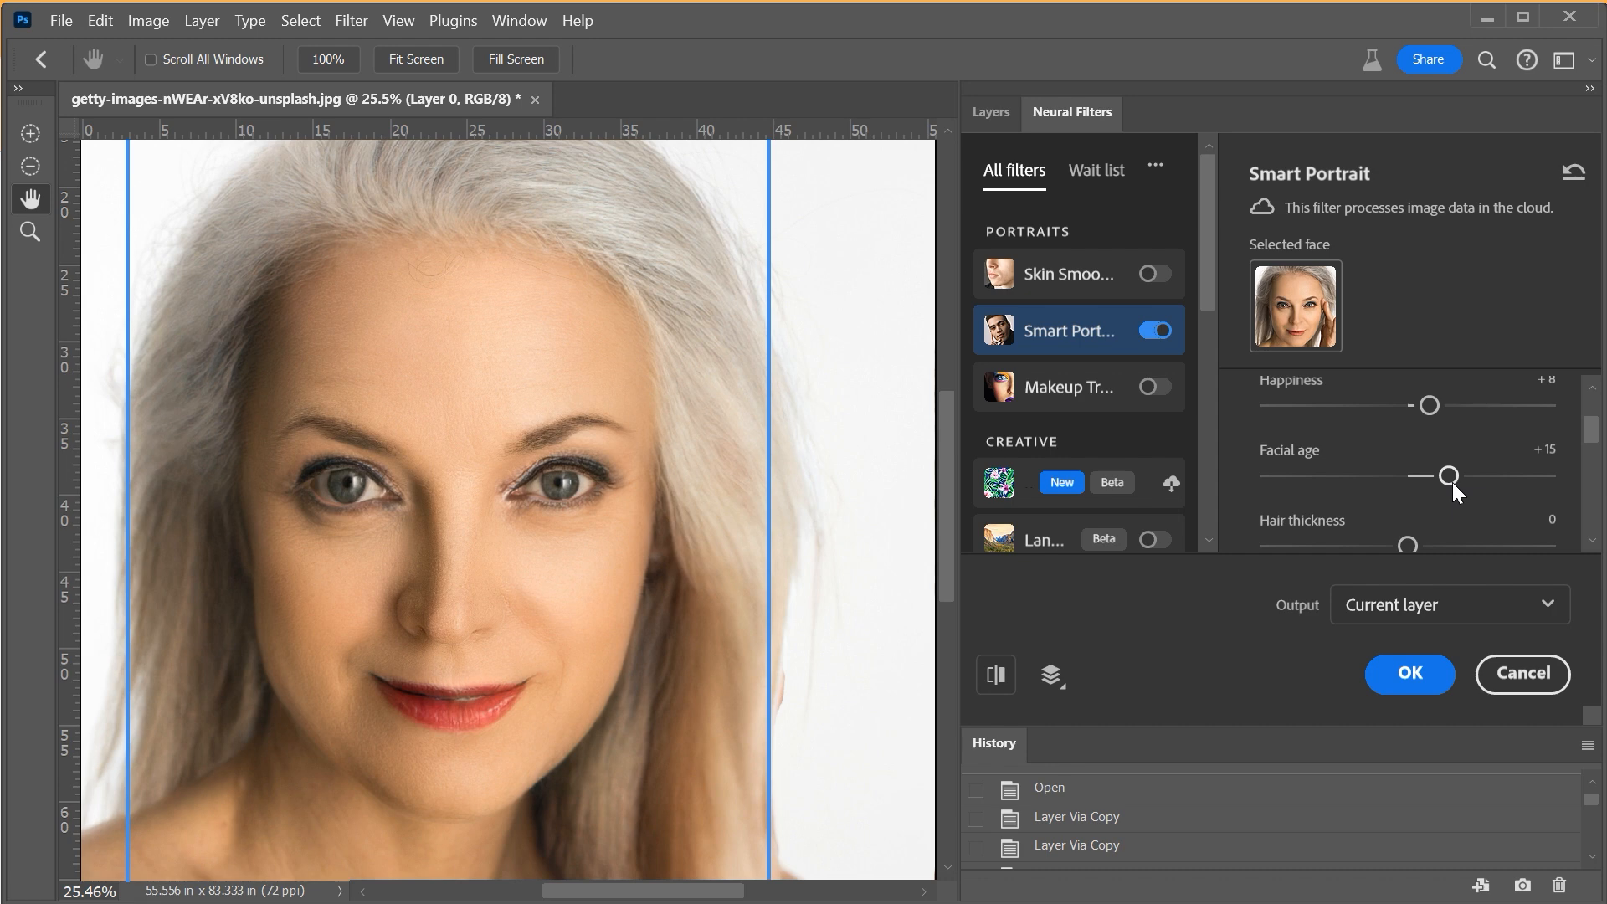
- Set Smart Portrait's global Head direction to +10 and Light direction to +19
scroll(1422, 510, "down", 3)
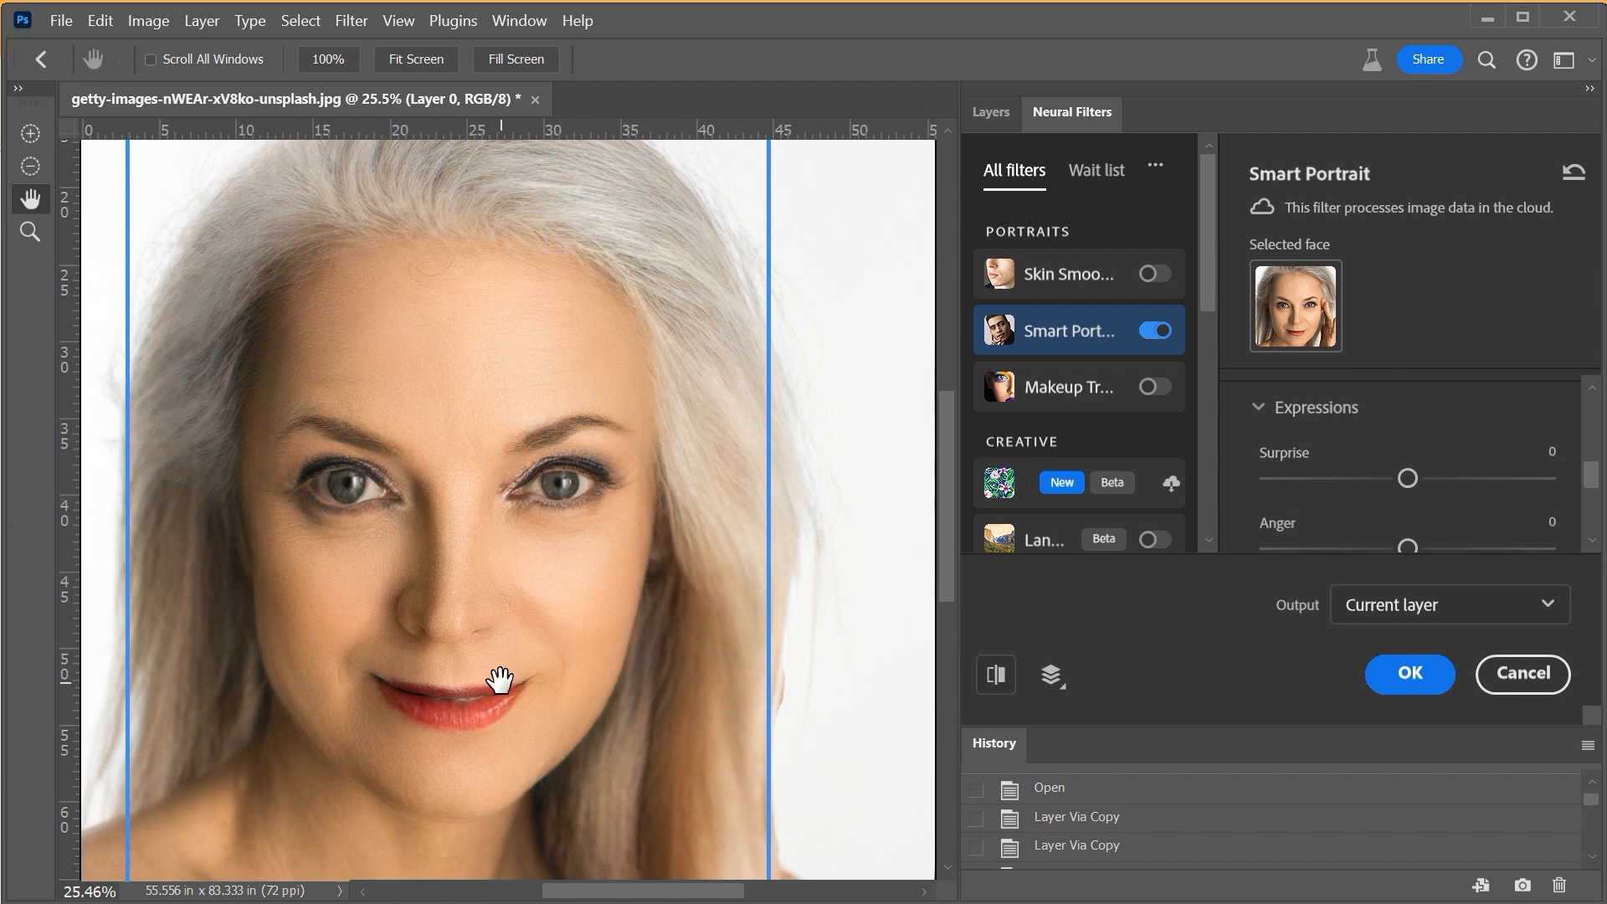
scroll(1423, 490, "down", 3)
left_click_drag(1422, 491, 1534, 504)
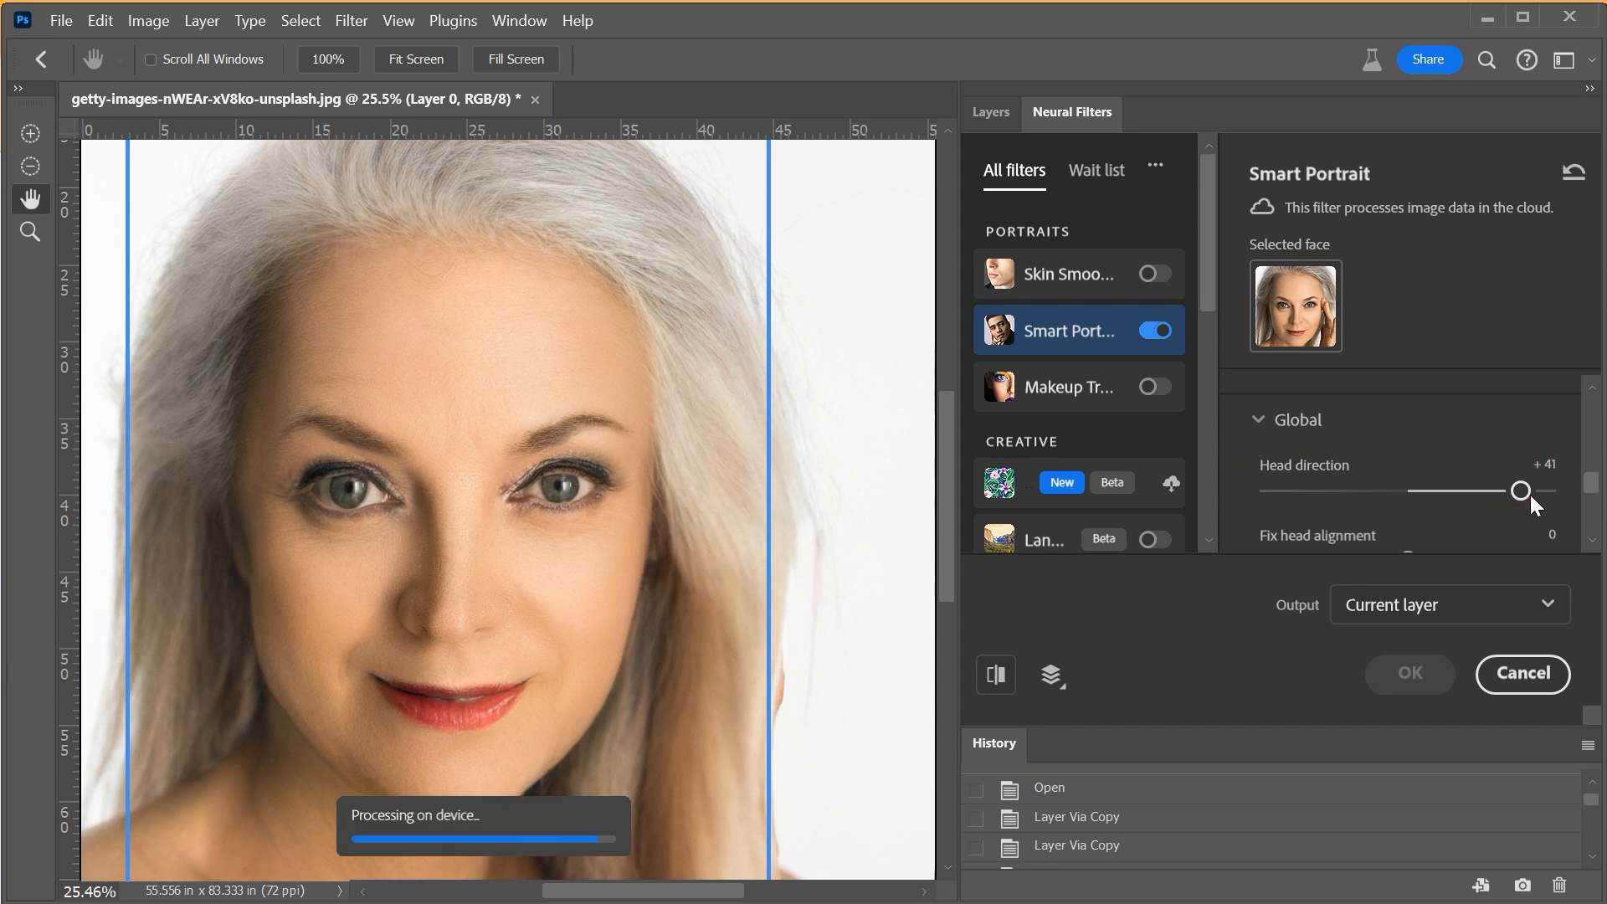
left_click_drag(1529, 495, 1438, 490)
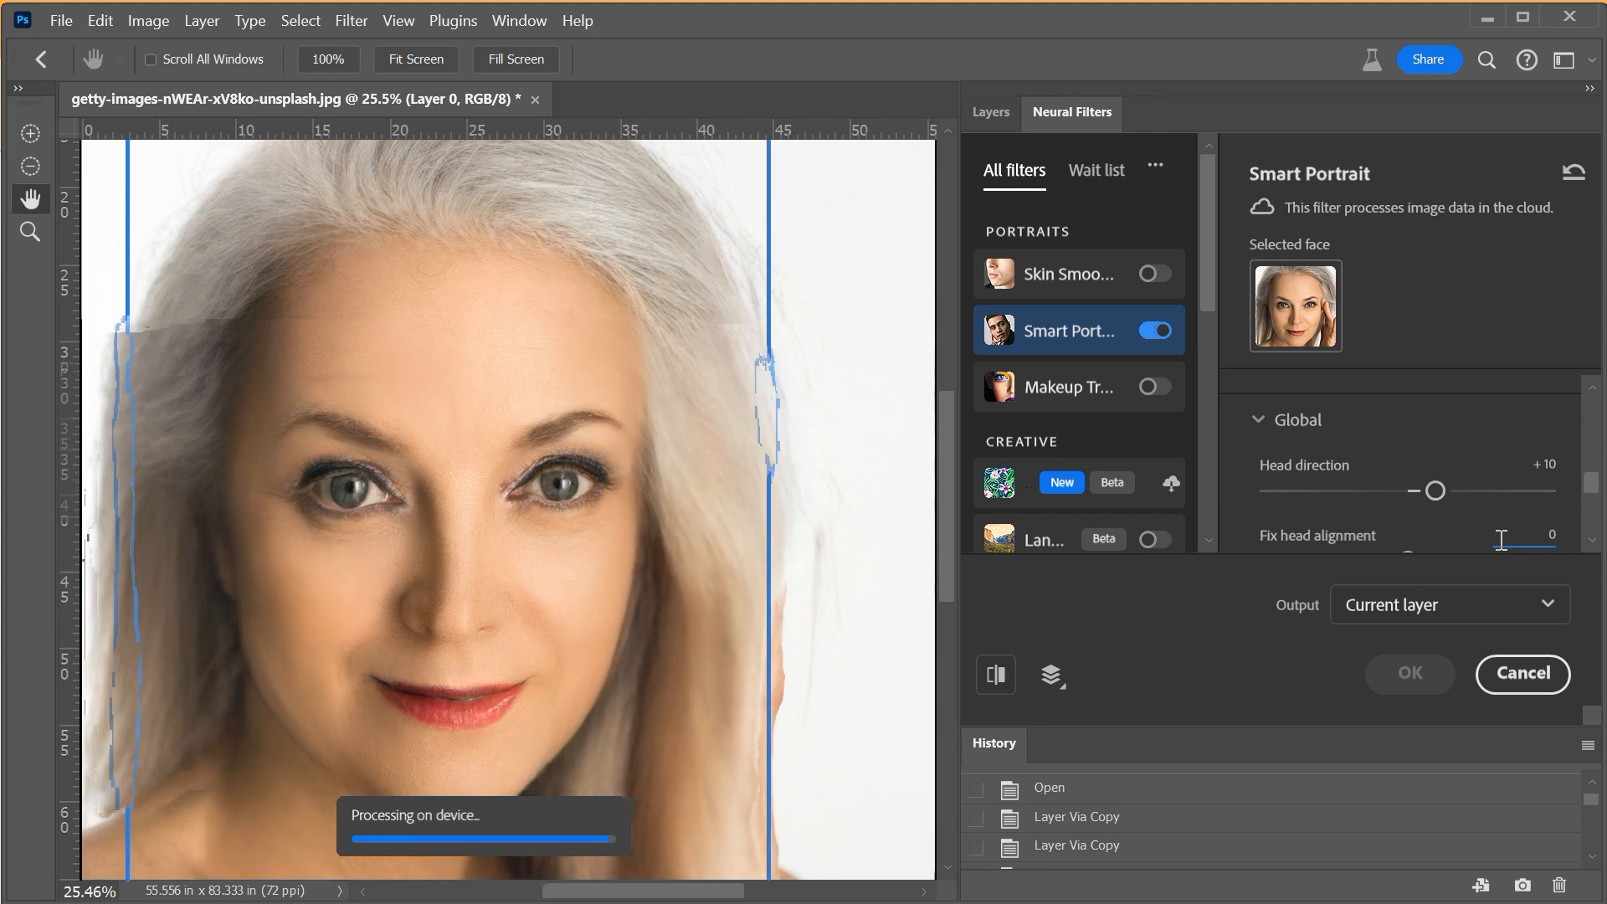
scroll(1503, 536, "down", 2)
left_click_drag(1402, 500, 1465, 506)
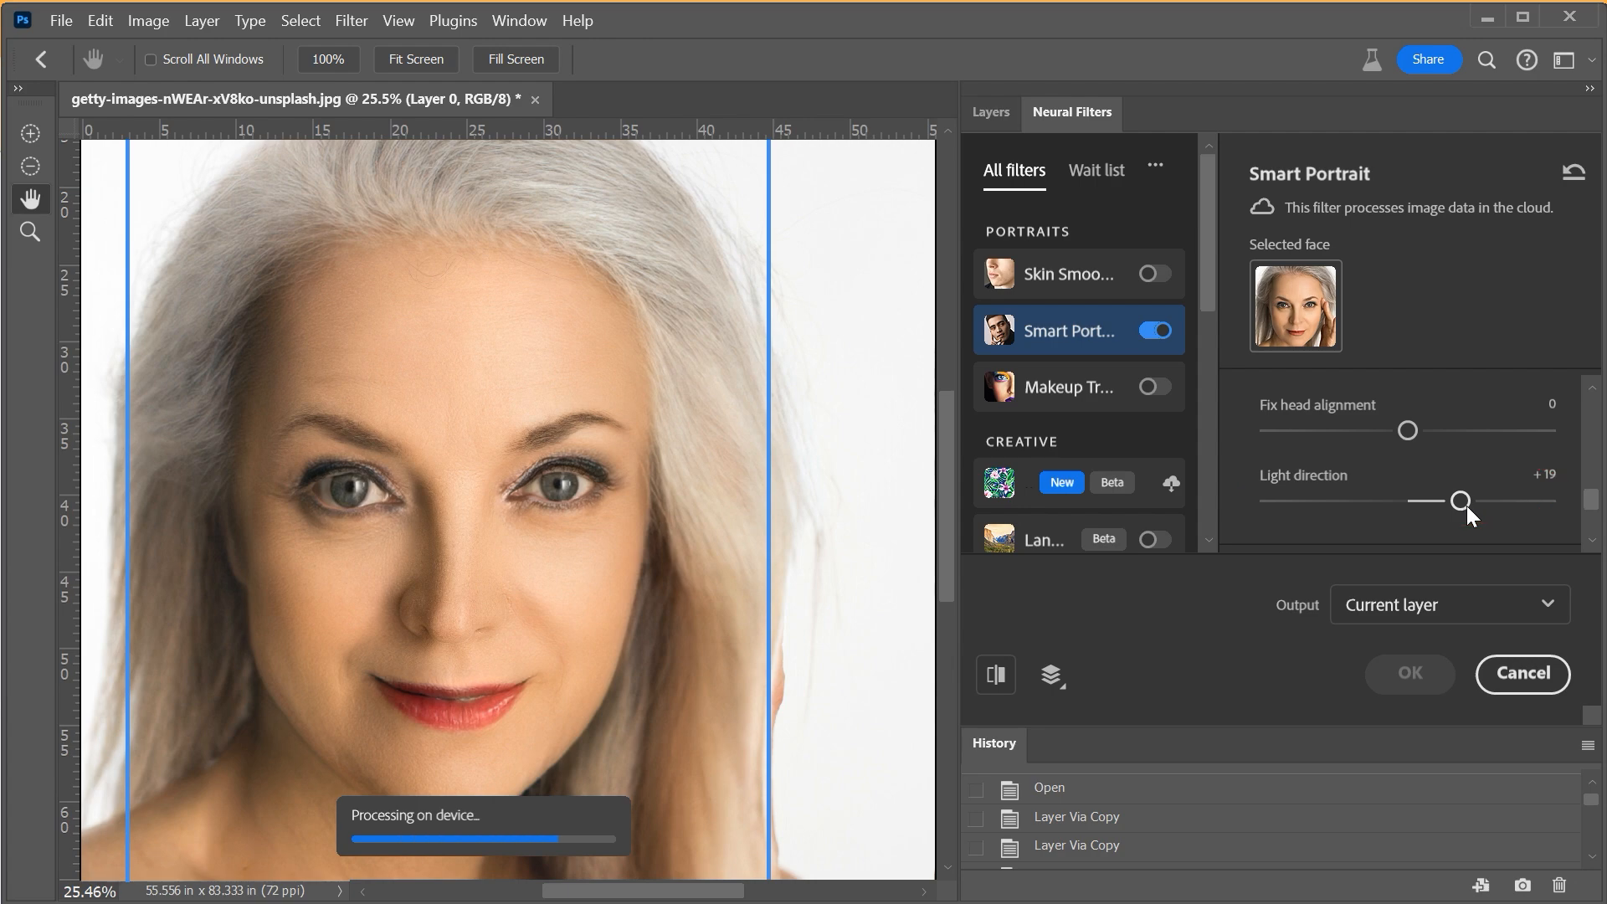